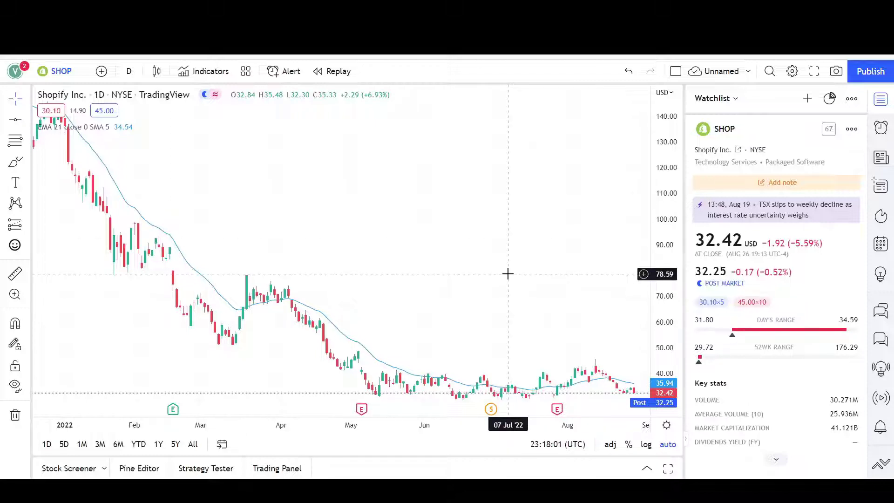
# Draw a descending parallel channel around the SHOP decline, from the 19 Nov '21 high to 16 May '22.
pyautogui.scroll(-3, 519, 309)
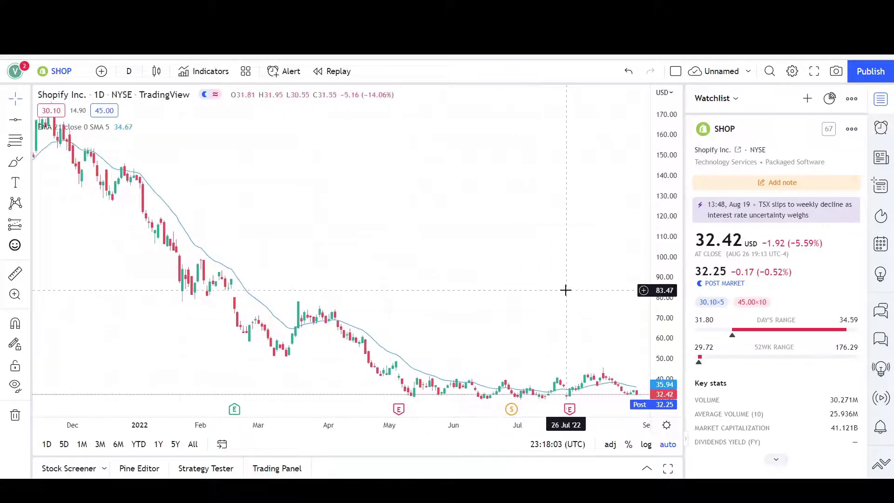
pyautogui.scroll(-3, 566, 289)
pyautogui.moveTo(566, 265); pyautogui.dragTo(517, 269)
pyautogui.moveTo(662, 197); pyautogui.dragTo(665, 213)
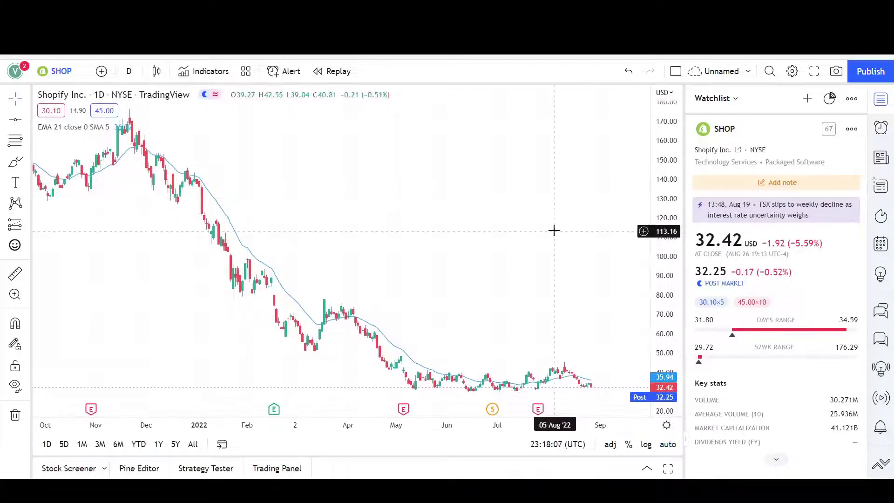
pyautogui.scroll(-1, 553, 230)
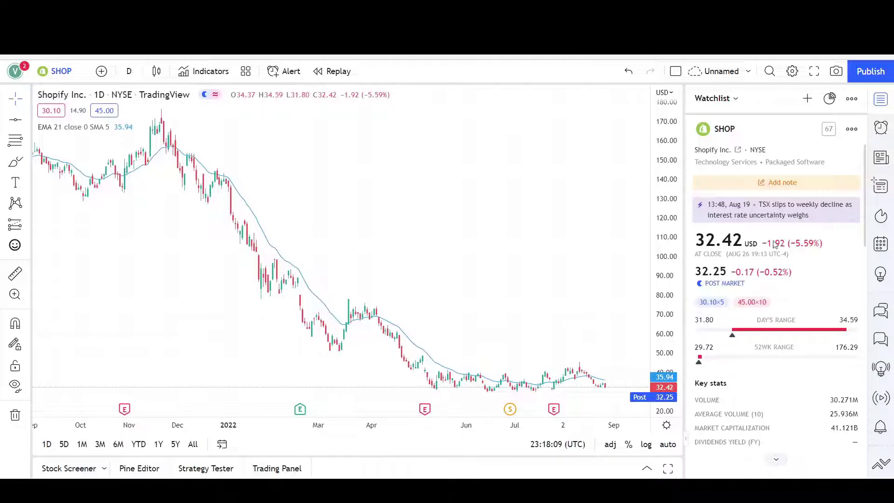
pyautogui.moveTo(605, 284); pyautogui.dragTo(549, 281)
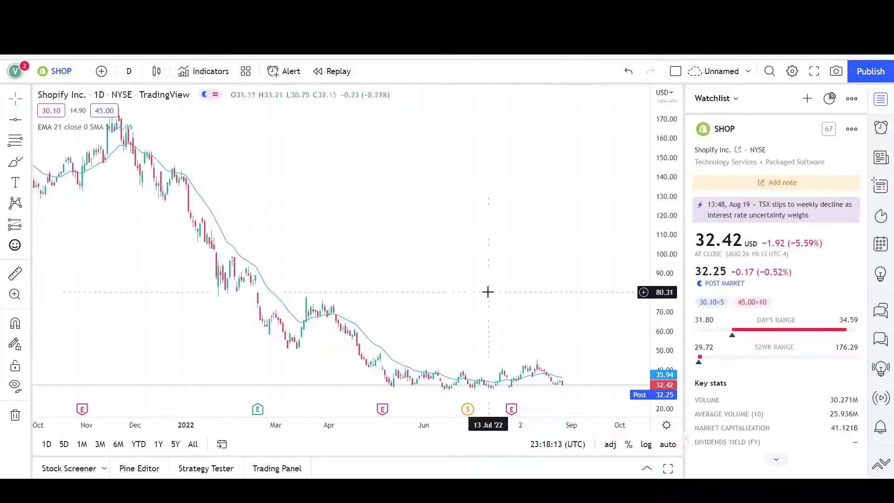
pyautogui.click(27, 119)
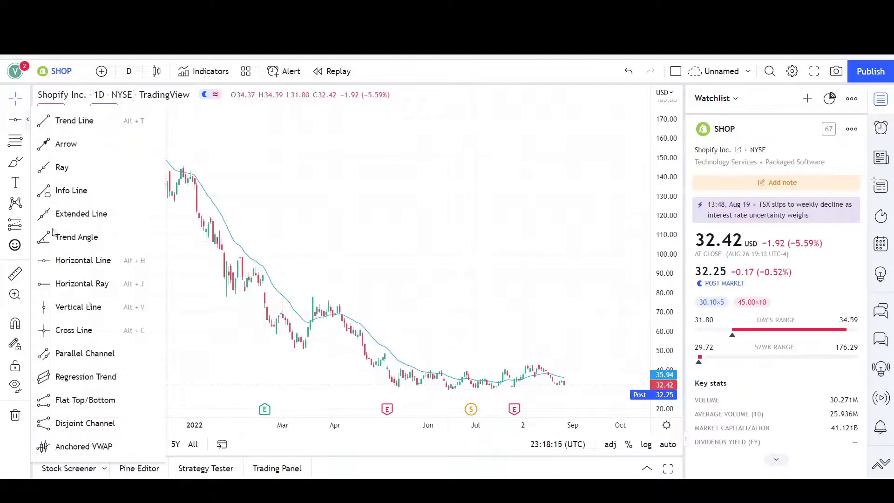
pyautogui.click(85, 353)
pyautogui.scroll(-1, 246, 167)
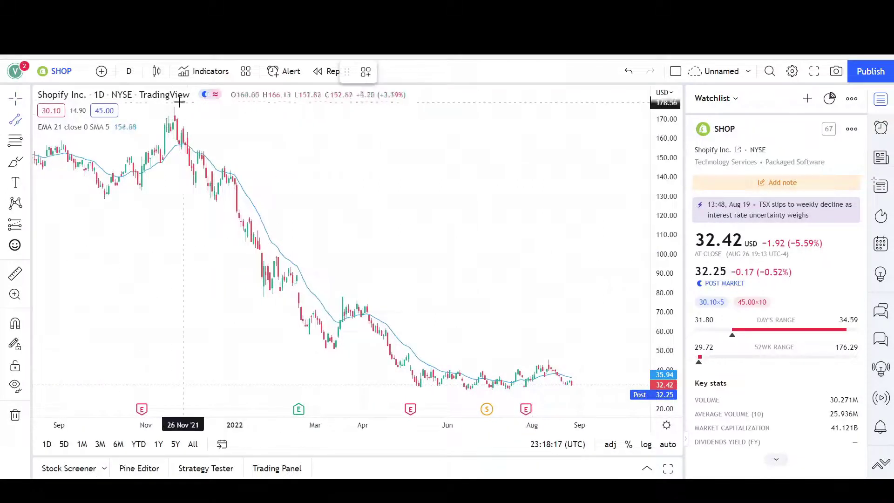
pyautogui.click(174, 115)
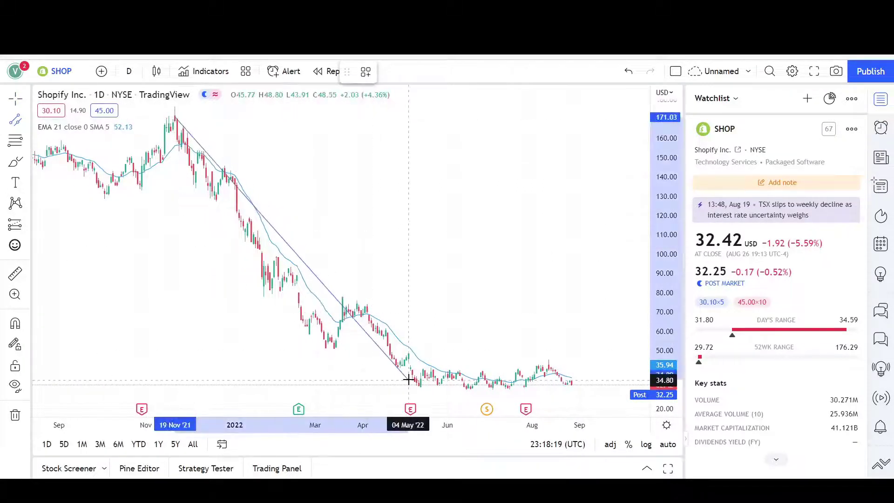
pyautogui.click(423, 374)
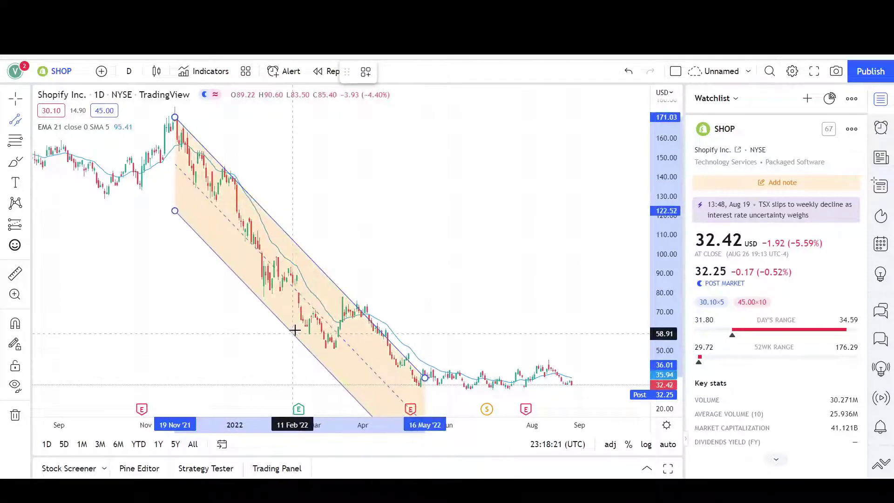
pyautogui.click(301, 324)
# Change the fill color of the descending channel to yellow.
pyautogui.click(410, 73)
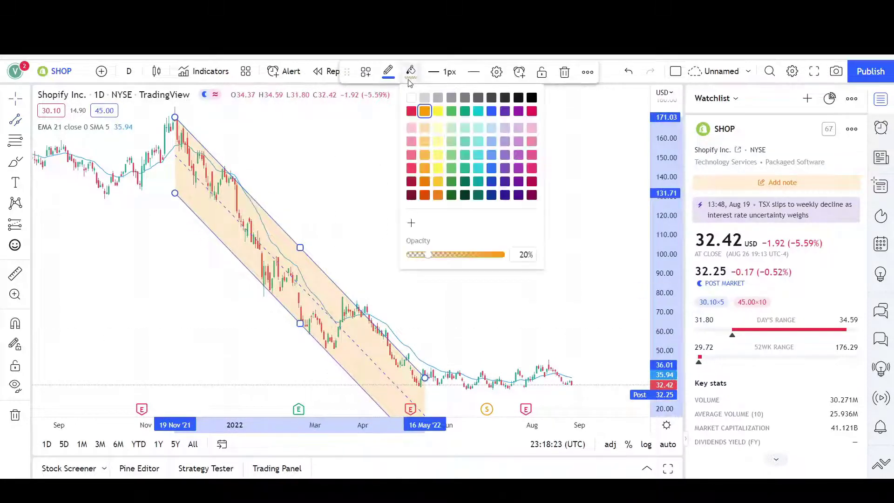
pyautogui.click(436, 111)
pyautogui.click(466, 229)
# With the brush, circle the early April highs at the channel's upper edge and underline the March lows.
pyautogui.moveTo(466, 229); pyautogui.dragTo(385, 262)
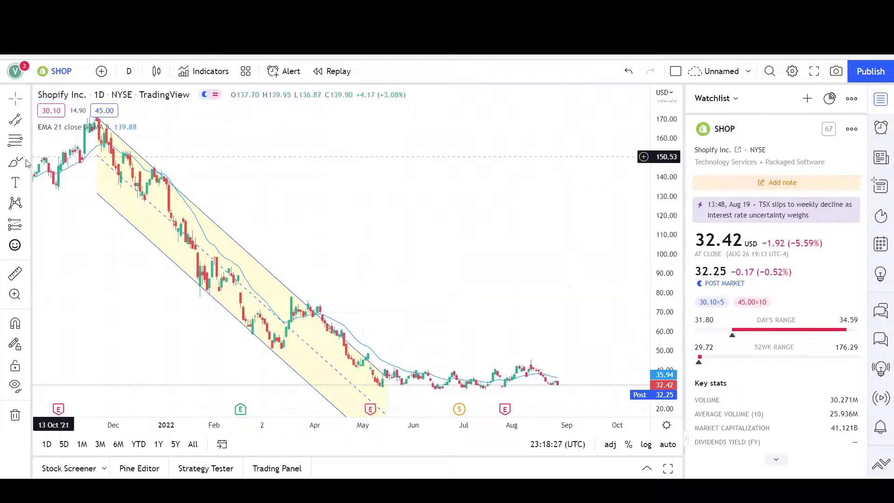
pyautogui.moveTo(316, 301)
pyautogui.mouseDown()
pyautogui.moveTo(306, 317)
pyautogui.moveTo(310, 300)
pyautogui.mouseUp()
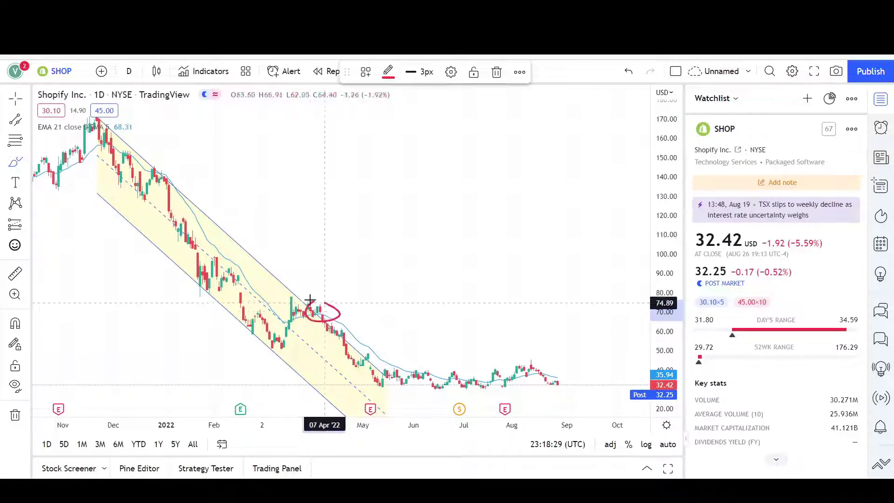
pyautogui.moveTo(248, 349); pyautogui.dragTo(294, 352)
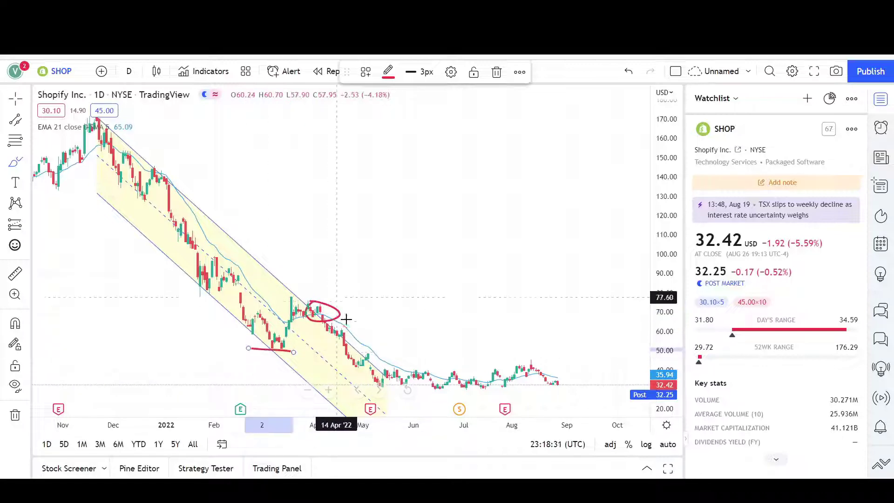
# Examine the sideways price action from May to late August 2022 following the descending channel.
pyautogui.scroll(2, 395, 354)
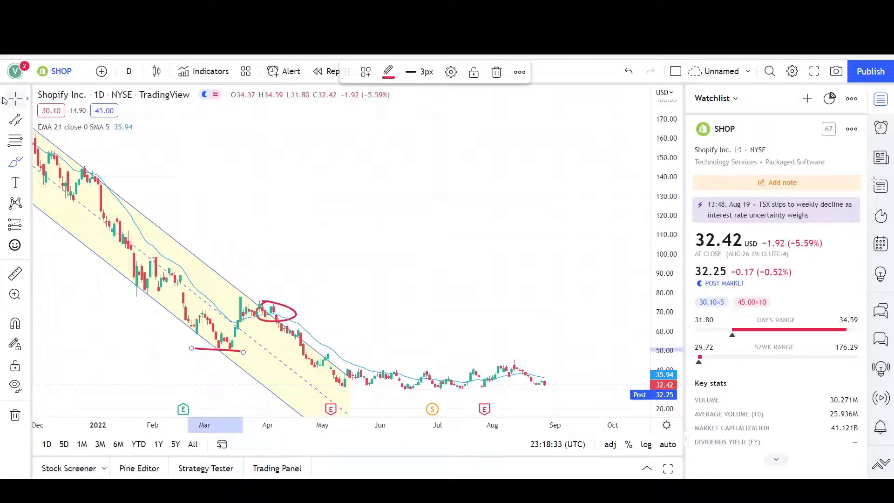
pyautogui.moveTo(669, 260); pyautogui.dragTo(675, 122)
pyautogui.moveTo(556, 319); pyautogui.dragTo(576, 207)
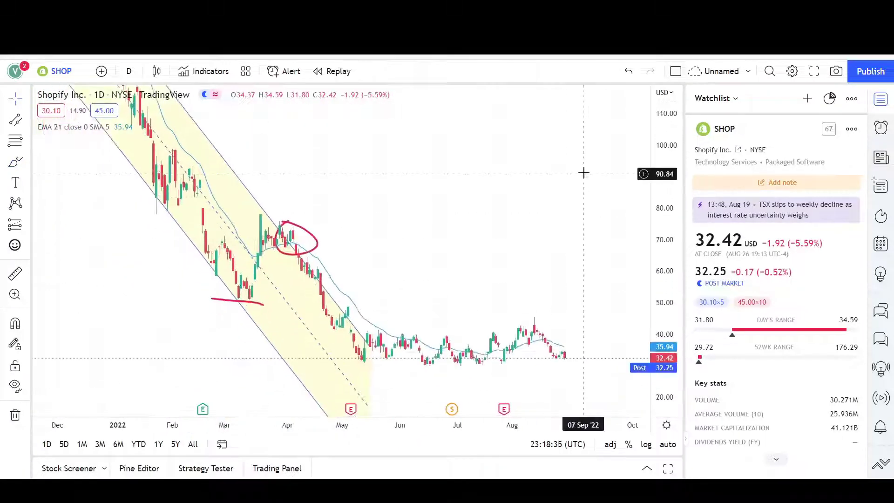
pyautogui.moveTo(661, 268); pyautogui.dragTo(662, 148)
pyautogui.moveTo(571, 250); pyautogui.dragTo(549, 188)
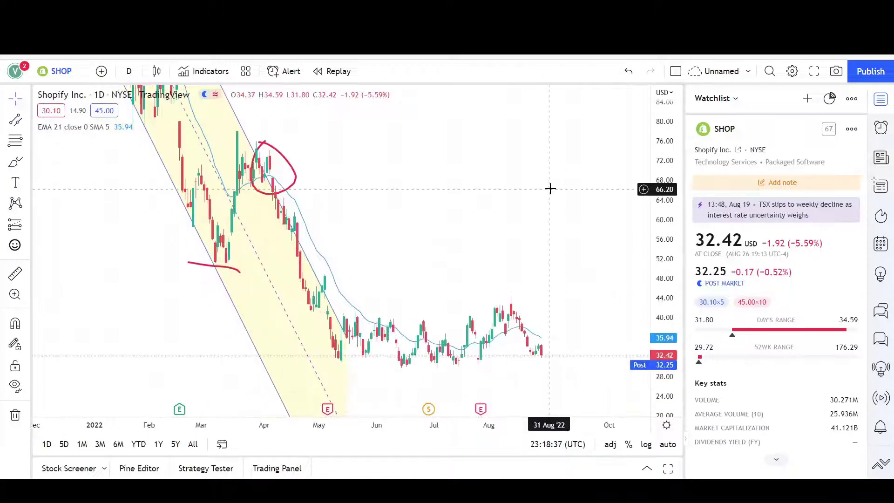
pyautogui.scroll(2, 453, 299)
pyautogui.scroll(2, 453, 298)
pyautogui.moveTo(400, 302); pyautogui.dragTo(453, 299)
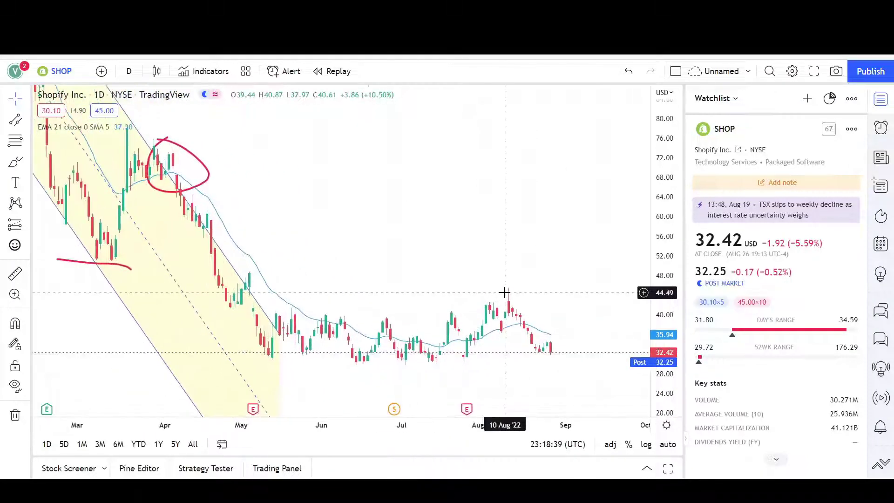
pyautogui.moveTo(664, 283); pyautogui.dragTo(665, 199)
pyautogui.moveTo(591, 312); pyautogui.dragTo(613, 228)
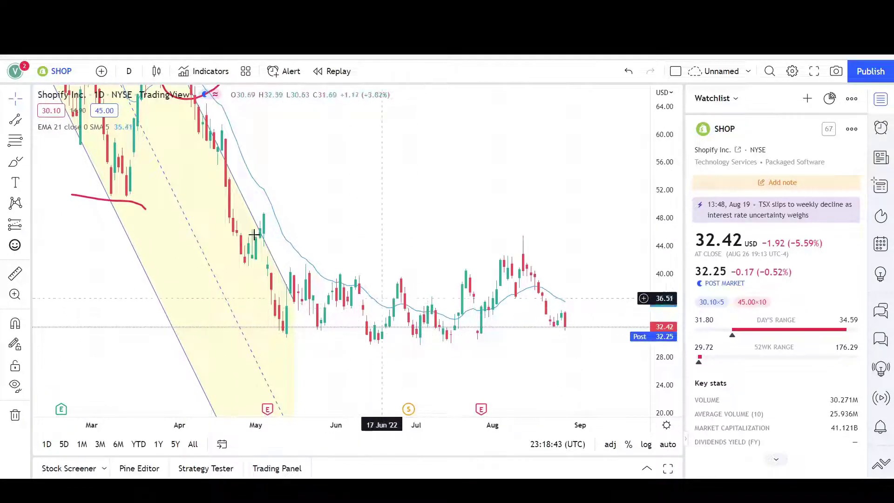
pyautogui.moveTo(409, 310); pyautogui.dragTo(501, 255)
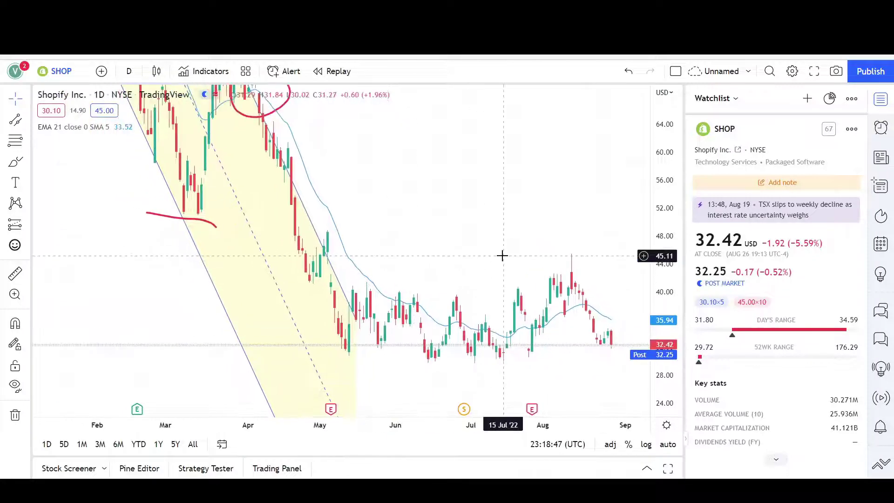
pyautogui.moveTo(661, 304); pyautogui.dragTo(666, 253)
pyautogui.moveTo(594, 263); pyautogui.dragTo(572, 248)
pyautogui.scroll(1, 580, 252)
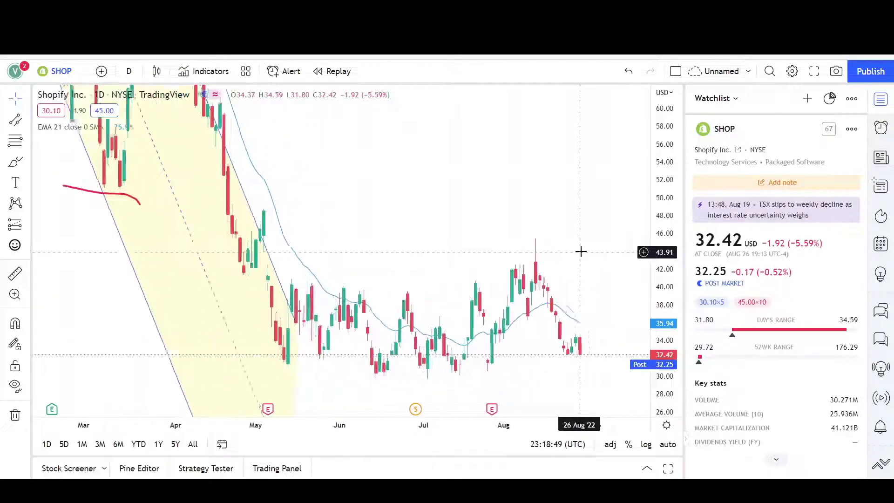
pyautogui.scroll(1, 581, 252)
pyautogui.scroll(-1, 463, 239)
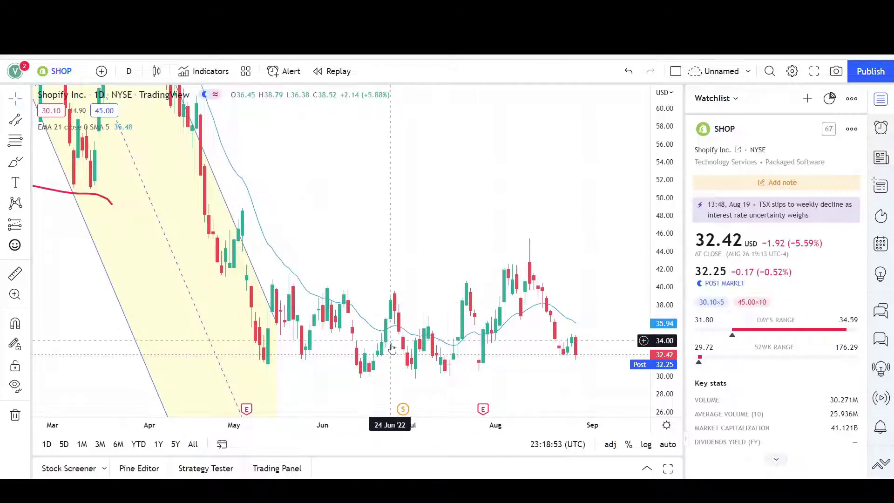
pyautogui.scroll(2, 409, 319)
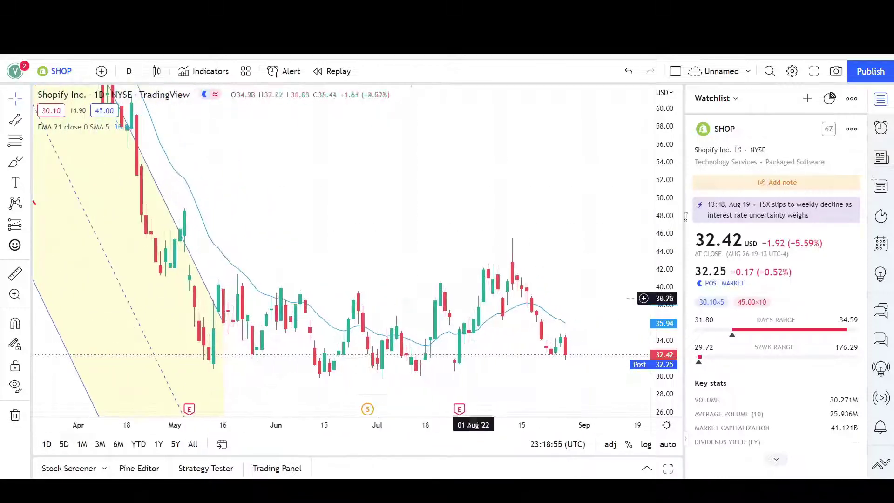
# Draw a horizontal parallel channel from 06 May '22 to 15 Sep '22, with edges at about 40.5 and 30.5.
pyautogui.moveTo(439, 258); pyautogui.dragTo(438, 213)
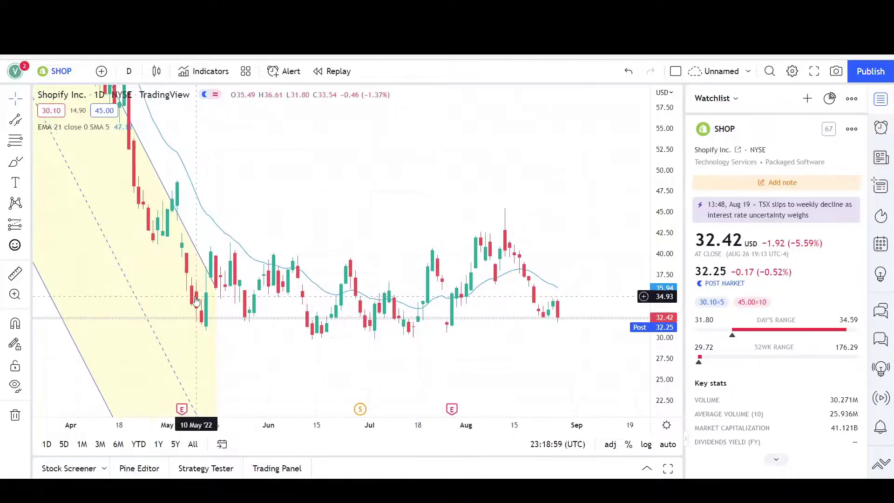
pyautogui.click(186, 326)
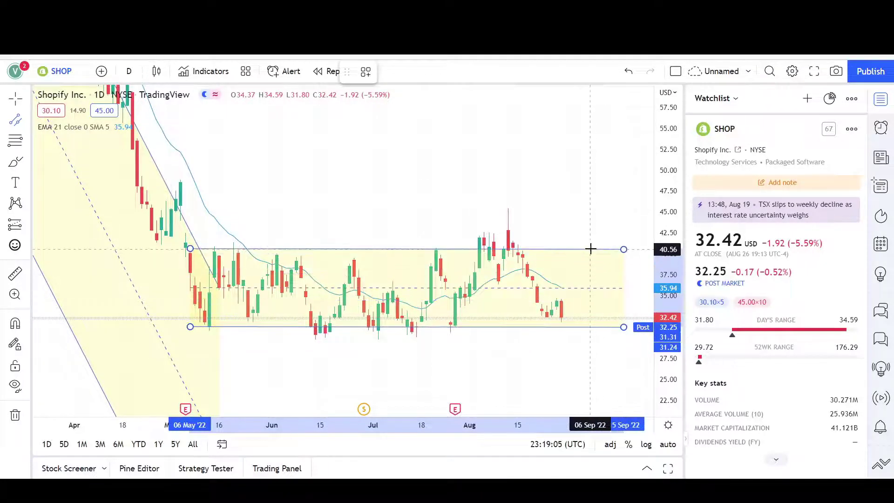
pyautogui.click(591, 250)
pyautogui.moveTo(407, 327); pyautogui.dragTo(407, 333)
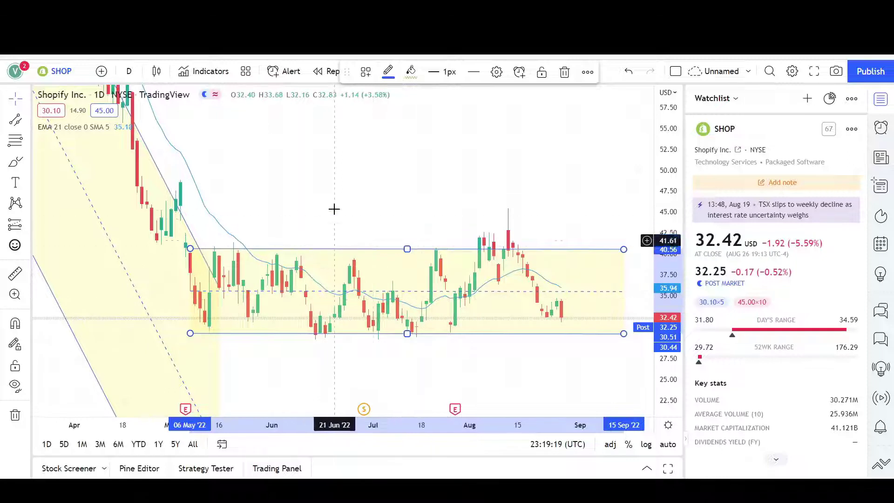
# With the brush, circle the mid-August peak above the range, the area below its lower edge, and the June–July lows.
pyautogui.click(16, 164)
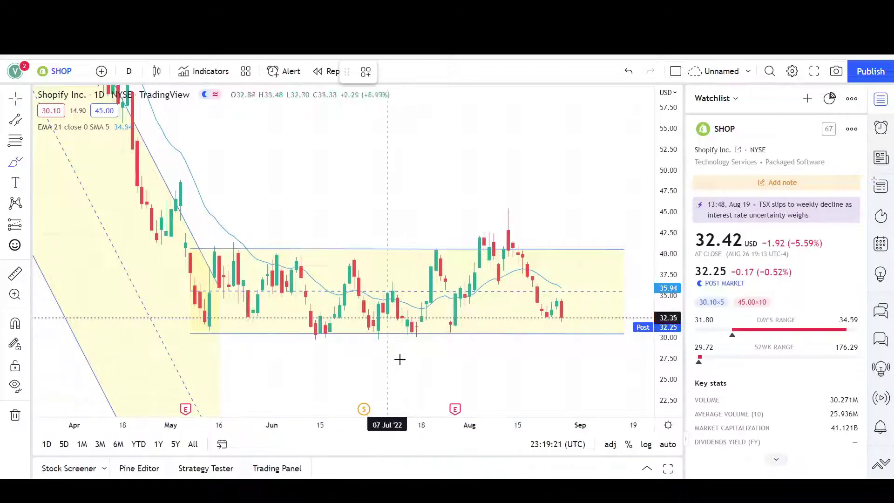
pyautogui.moveTo(508, 212)
pyautogui.mouseDown()
pyautogui.moveTo(526, 212)
pyautogui.moveTo(519, 210)
pyautogui.mouseUp()
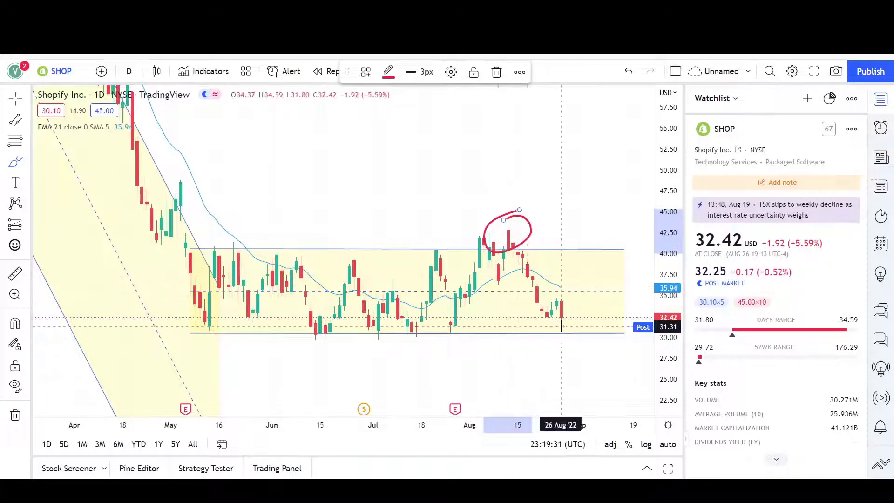
pyautogui.moveTo(568, 348); pyautogui.dragTo(588, 353)
pyautogui.moveTo(384, 325)
pyautogui.mouseDown()
pyautogui.moveTo(355, 353)
pyautogui.moveTo(469, 341)
pyautogui.moveTo(355, 322)
pyautogui.mouseUp()
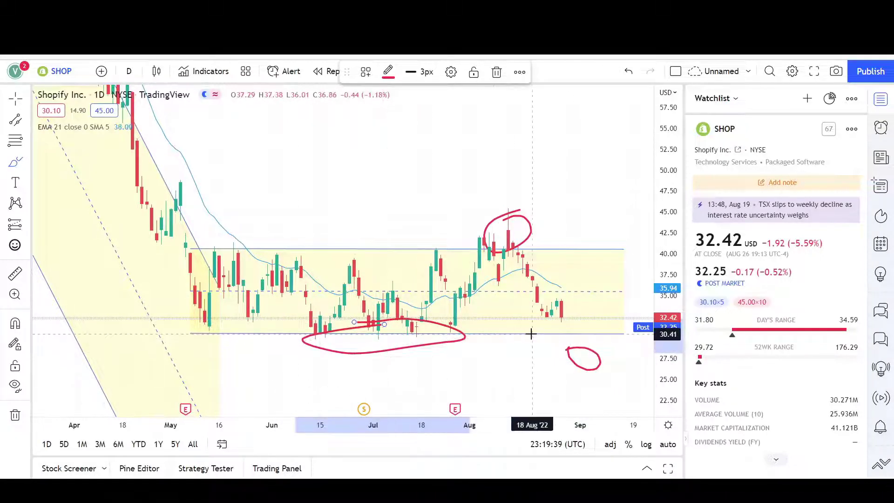
# Draw an arrow along the August drop from 45.43 to about 32.70 and move it to run from 34.86 to 21.92.
pyautogui.scroll(2, 531, 333)
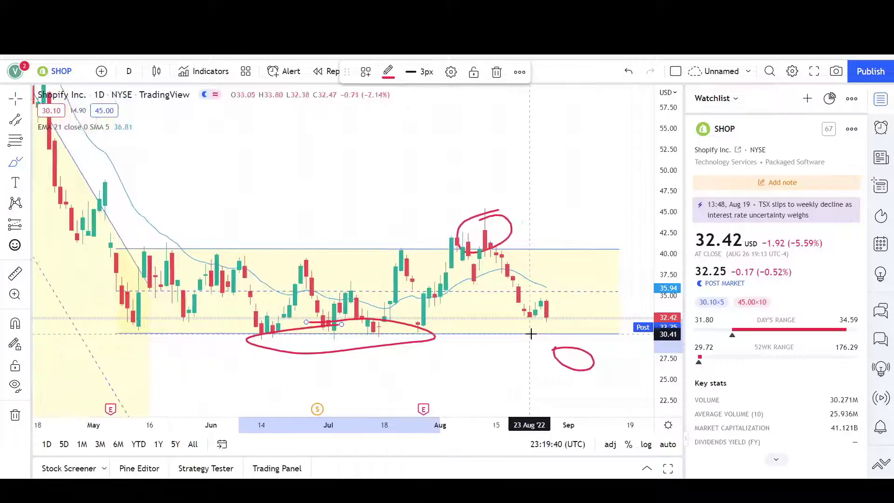
pyautogui.click(28, 121)
pyautogui.click(60, 119)
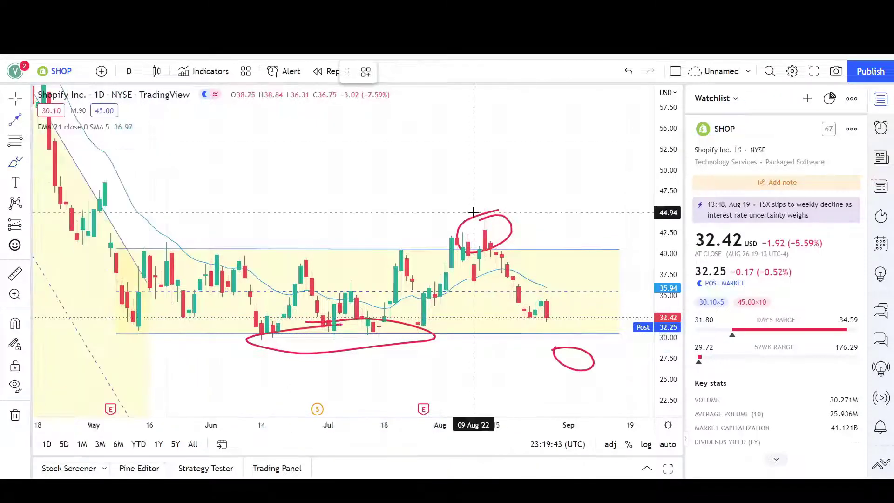
pyautogui.click(485, 208)
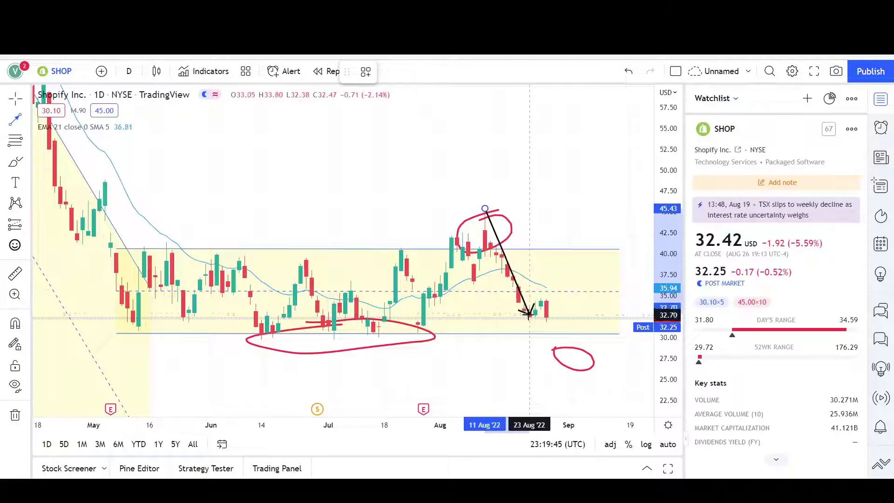
pyautogui.click(529, 316)
pyautogui.moveTo(505, 255); pyautogui.dragTo(559, 343)
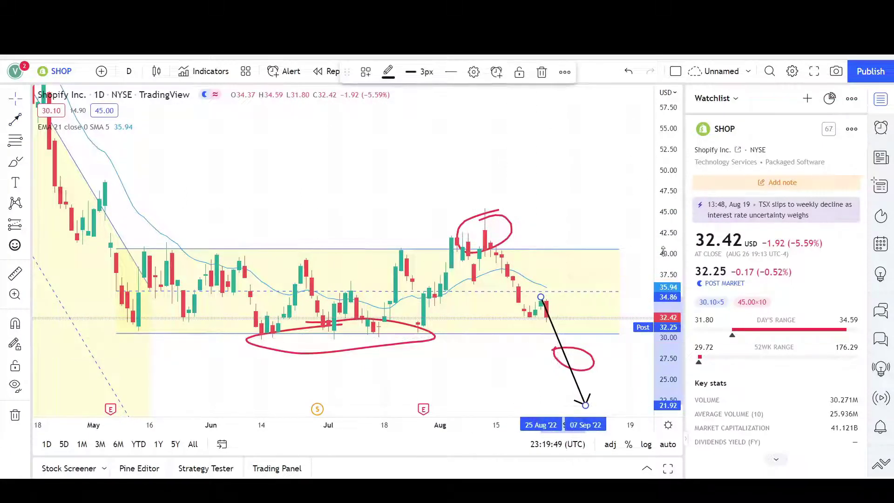
# Draw a vertical arrow spanning the horizontal channel's height from 40.53 down, and move it directly beneath the channel's lower edge.
pyautogui.moveTo(668, 274); pyautogui.dragTo(667, 317)
pyautogui.moveTo(495, 350); pyautogui.dragTo(460, 317)
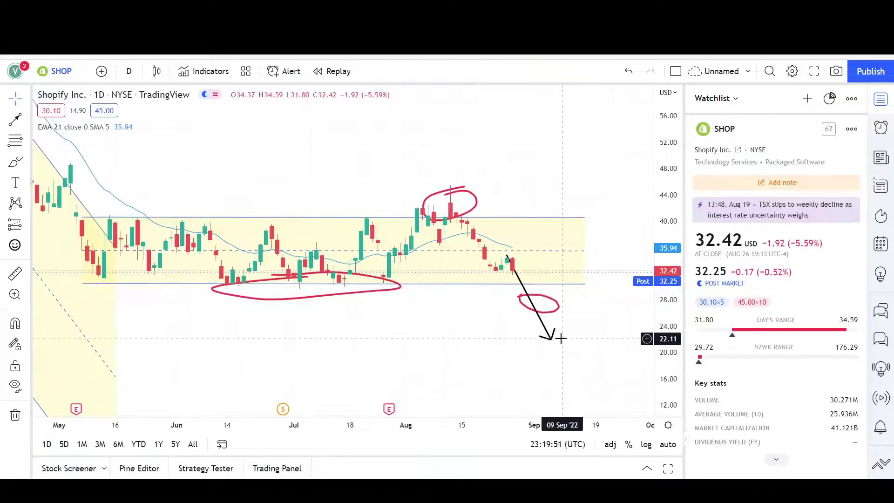
pyautogui.scroll(-2, 560, 339)
pyautogui.click(23, 119)
pyautogui.click(450, 217)
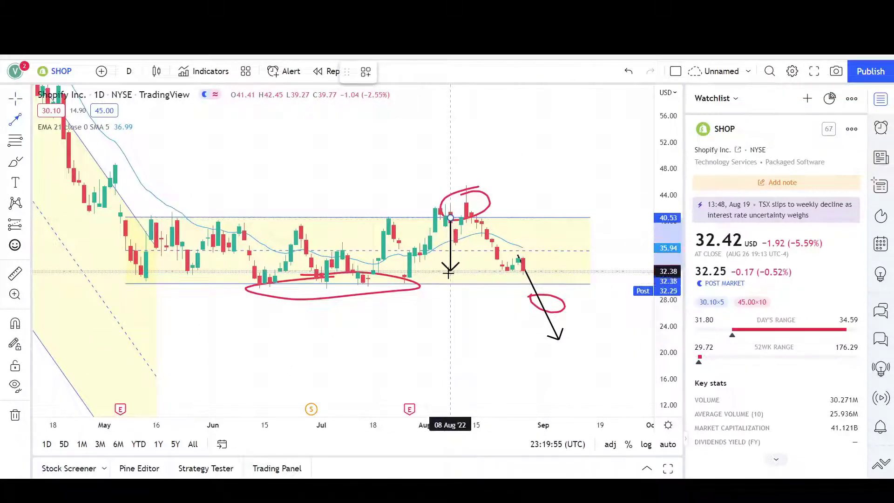
pyautogui.click(451, 283)
pyautogui.moveTo(452, 251); pyautogui.dragTo(473, 318)
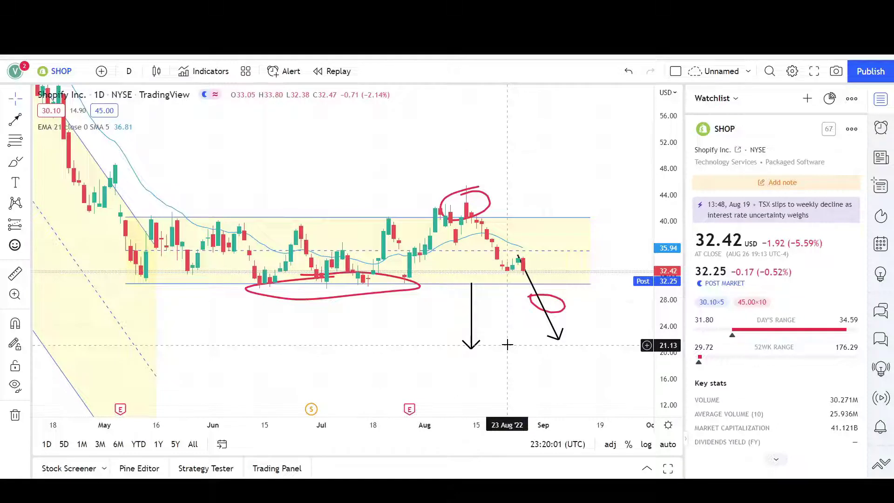
pyautogui.scroll(1, 502, 326)
pyautogui.scroll(1, 462, 314)
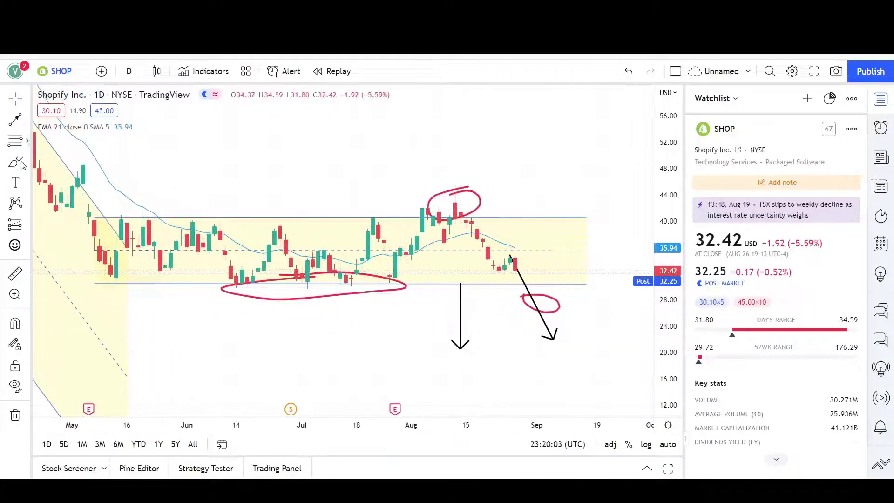
# With the brush, sketch a rebound path through the small circle below the range up to about 36, and circle both arrowheads near 20.
pyautogui.moveTo(525, 276); pyautogui.dragTo(542, 297)
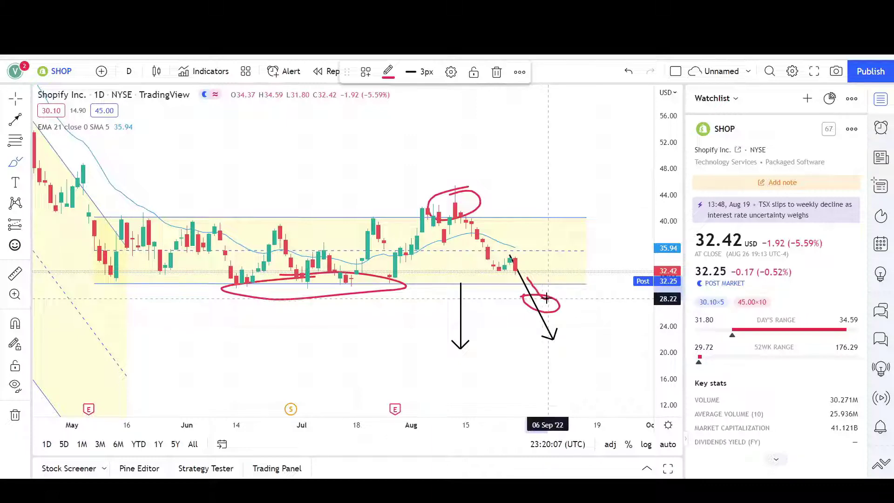
pyautogui.moveTo(546, 298); pyautogui.dragTo(575, 245)
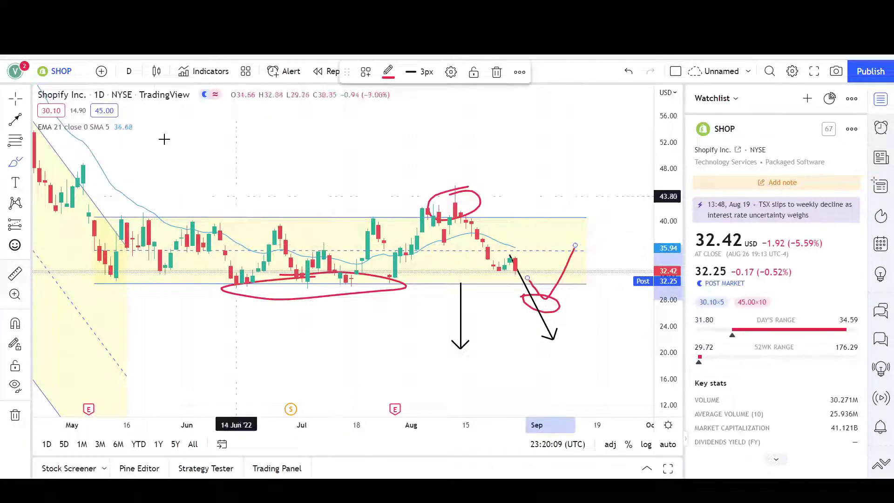
pyautogui.scroll(-1, 174, 157)
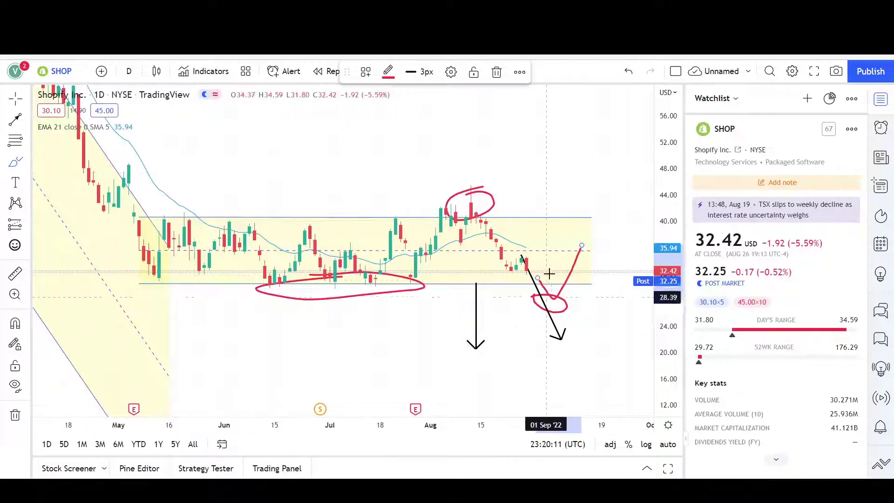
pyautogui.moveTo(528, 332)
pyautogui.mouseDown()
pyautogui.moveTo(479, 338)
pyautogui.moveTo(552, 361)
pyautogui.moveTo(528, 331)
pyautogui.mouseUp()
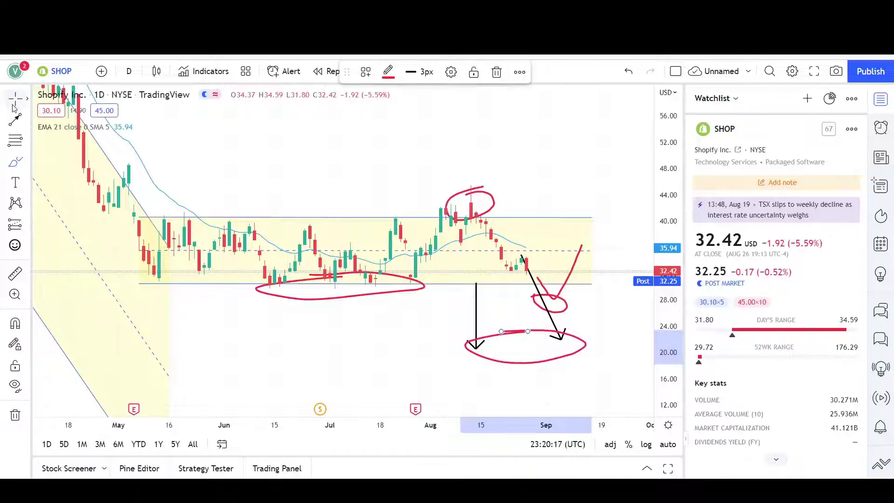
# Examine the whole decline from the November 2021 peak down to the horizontal range.
pyautogui.scroll(-3, 480, 196)
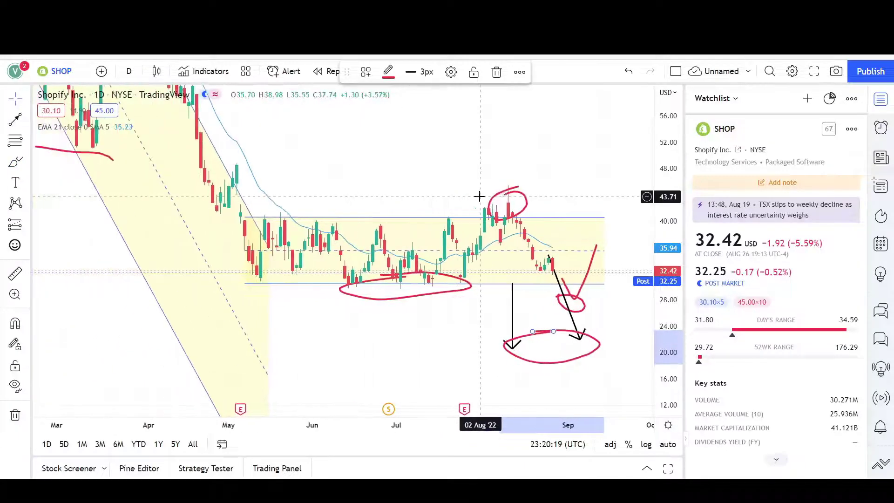
pyautogui.moveTo(672, 152); pyautogui.dragTo(671, 242)
pyautogui.moveTo(541, 178); pyautogui.dragTo(553, 213)
pyautogui.scroll(-1, 493, 206)
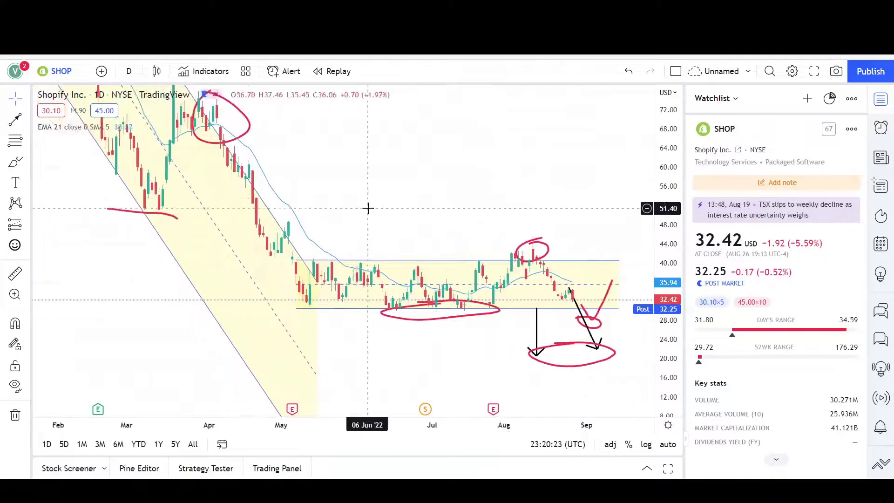
pyautogui.scroll(-3, 599, 151)
pyautogui.scroll(-4, 519, 315)
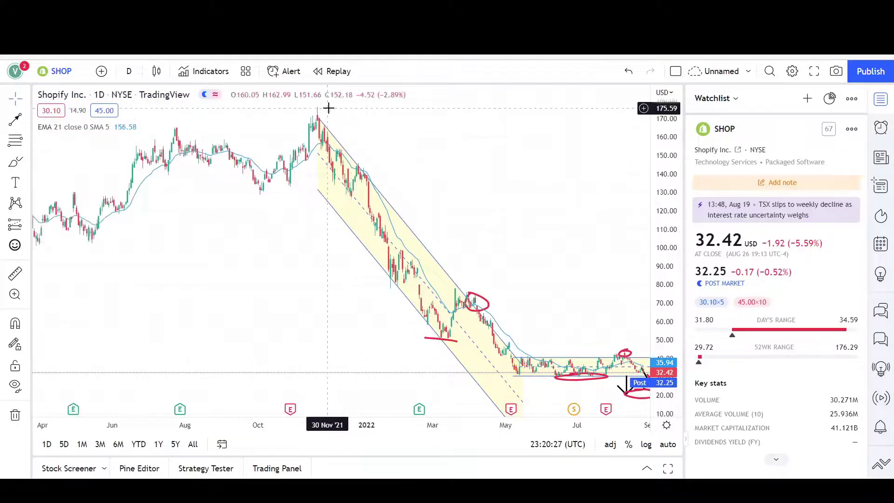
# Examine the horizontal range, the projected arrows and the circled target zone around August and September 2022.
pyautogui.scroll(4, 524, 329)
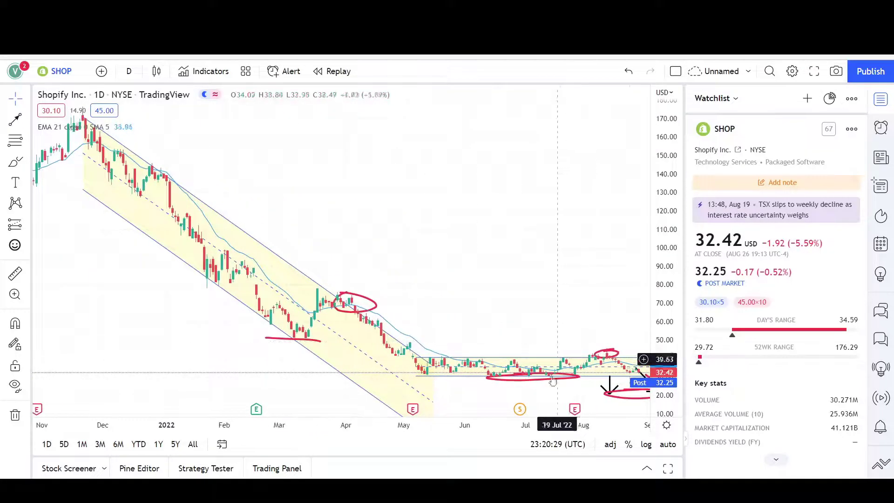
pyautogui.moveTo(663, 300); pyautogui.dragTo(673, 243)
pyautogui.moveTo(536, 314); pyautogui.dragTo(467, 240)
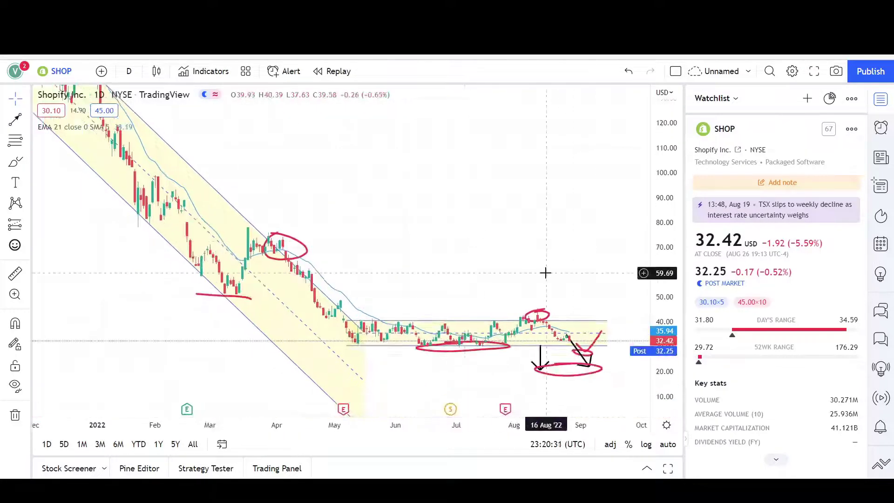
pyautogui.scroll(2, 545, 272)
pyautogui.scroll(5, 587, 289)
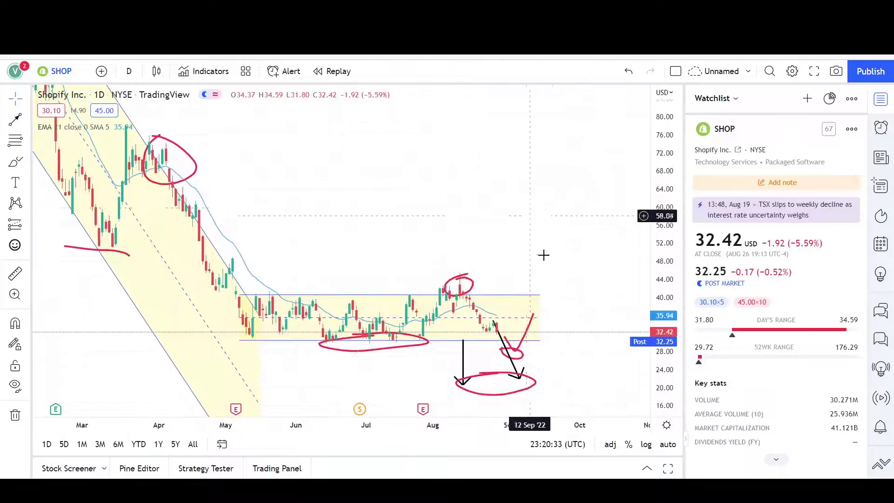
pyautogui.moveTo(663, 310); pyautogui.dragTo(673, 232)
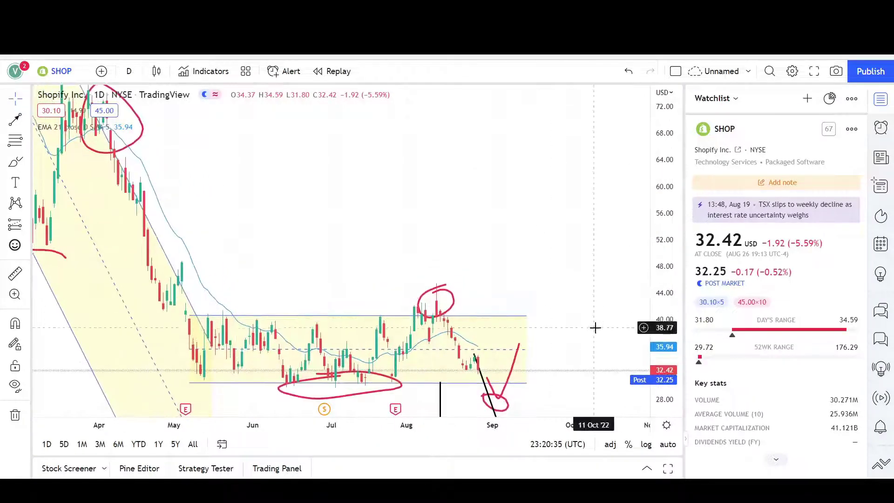
pyautogui.moveTo(601, 307); pyautogui.dragTo(628, 251)
pyautogui.scroll(4, 564, 244)
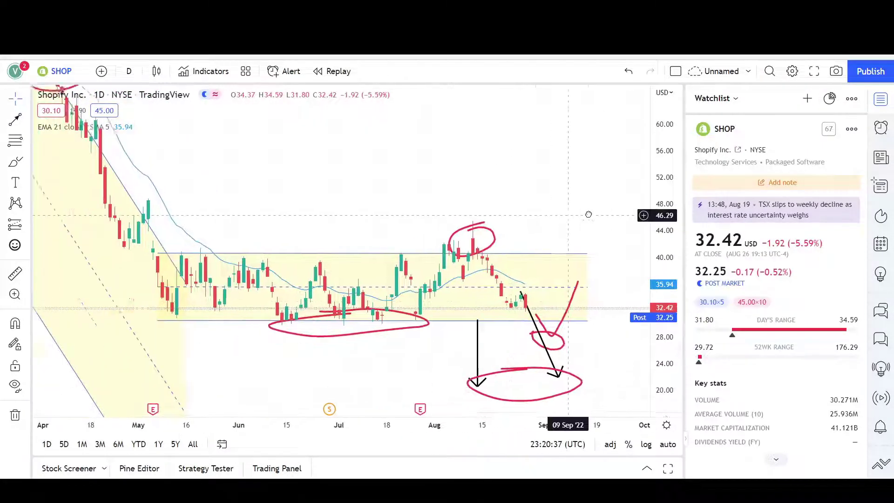
pyautogui.scroll(-1, 579, 255)
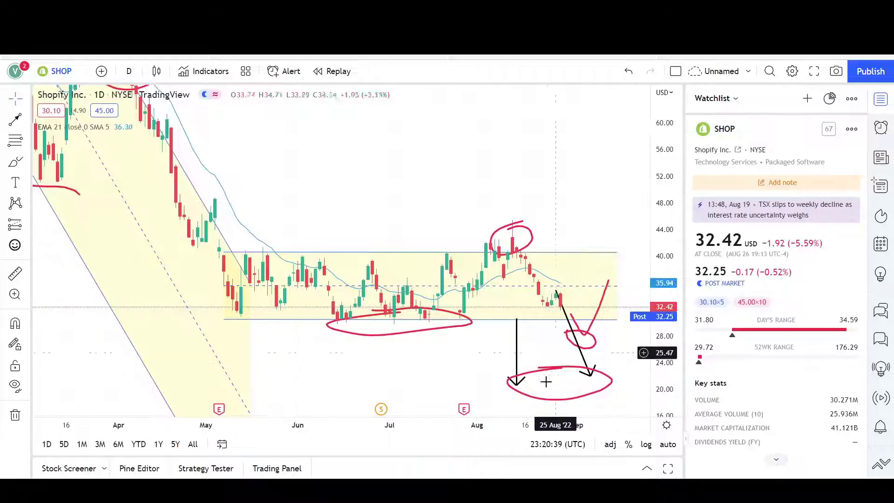
pyautogui.moveTo(572, 196); pyautogui.dragTo(503, 187)
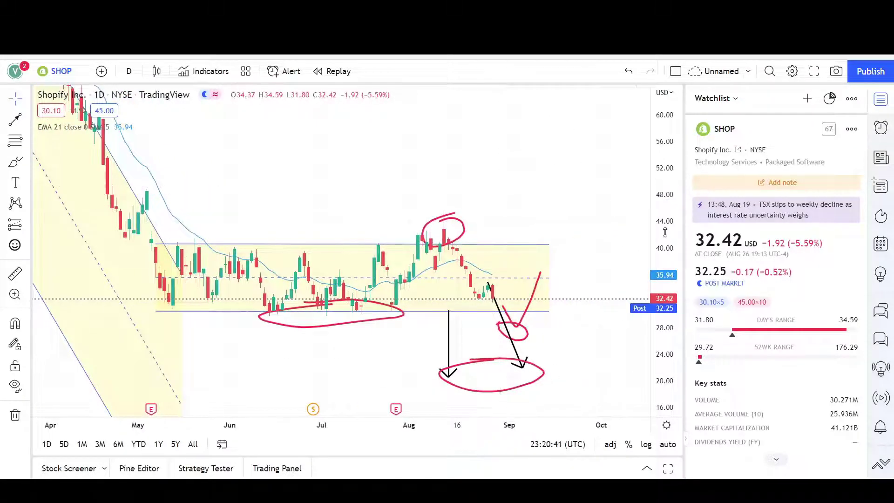
pyautogui.moveTo(673, 251); pyautogui.dragTo(675, 211)
pyautogui.scroll(-2, 516, 335)
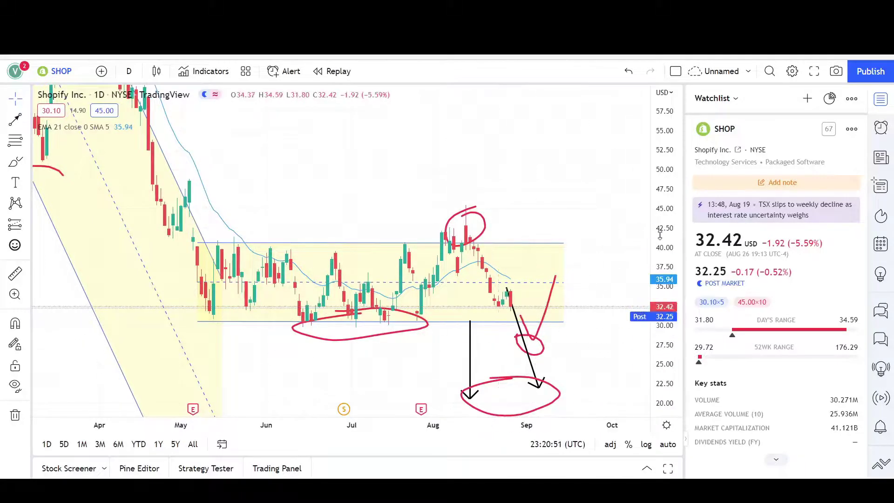
pyautogui.scroll(-4, 597, 255)
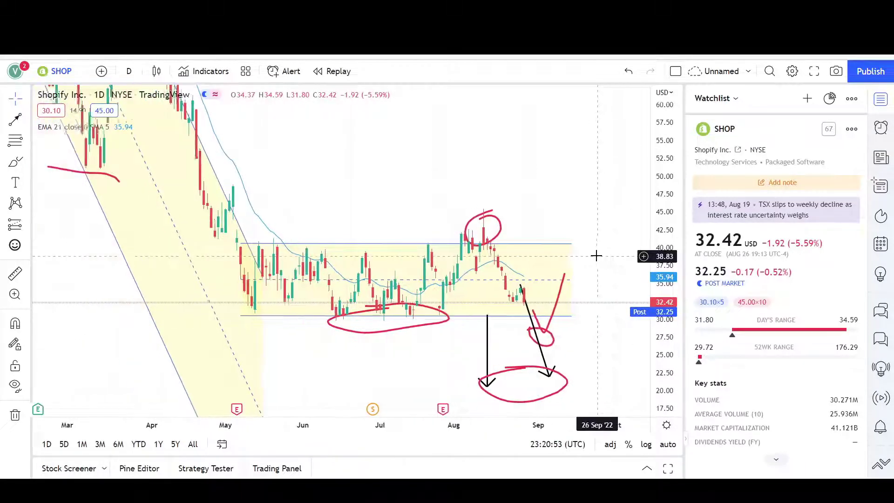
pyautogui.moveTo(612, 252); pyautogui.dragTo(529, 189)
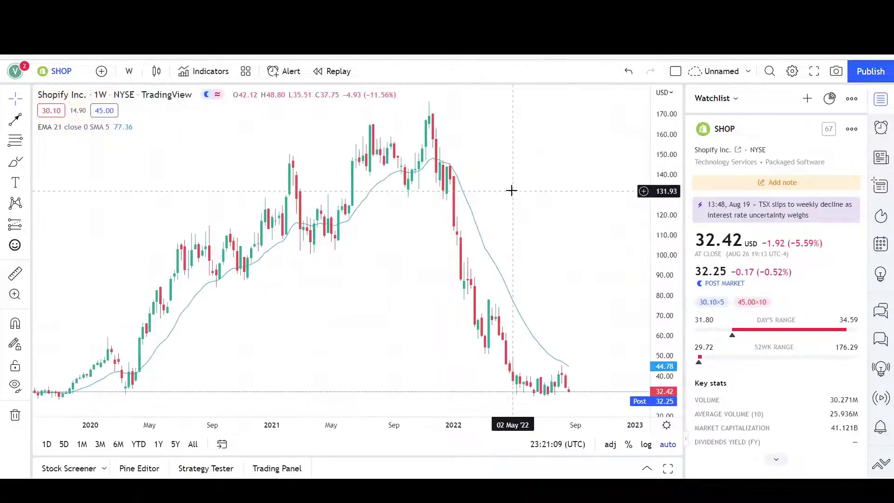
# On the weekly chart, draw an arrow from 93.81 at 27 Feb '23 to the mid-August 2022 high at 45.23.
pyautogui.scroll(5, 512, 190)
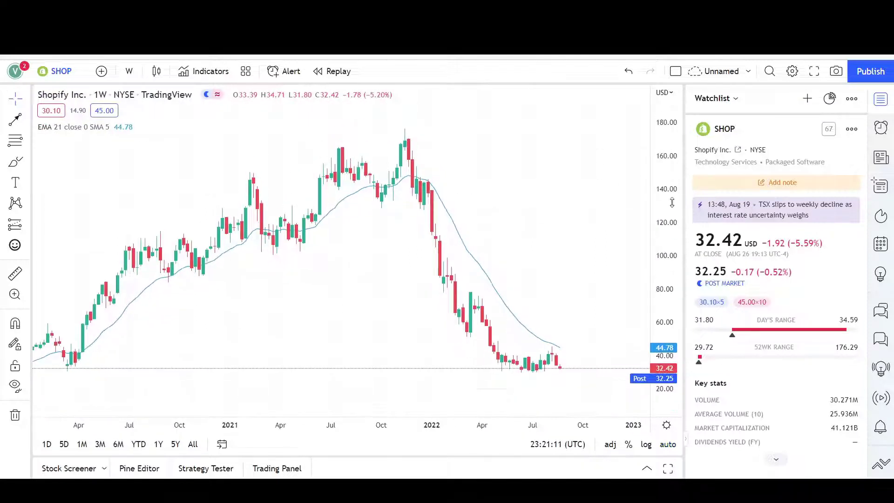
pyautogui.click(15, 119)
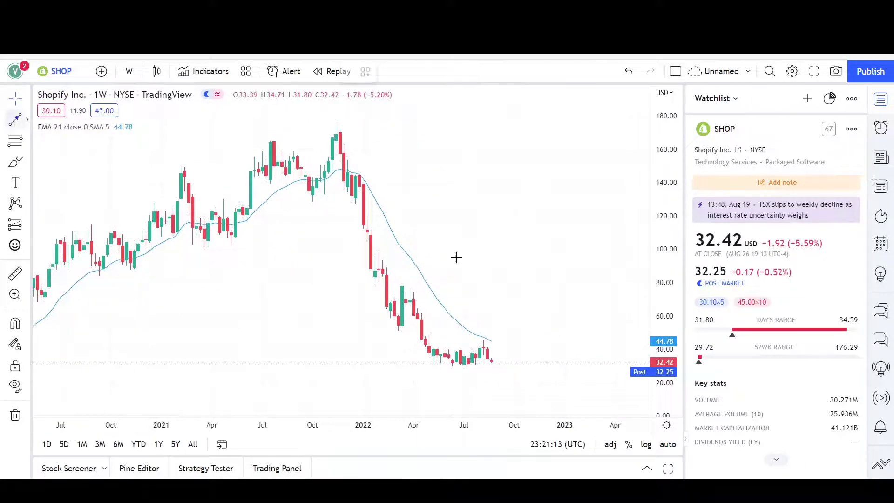
pyautogui.click(596, 260)
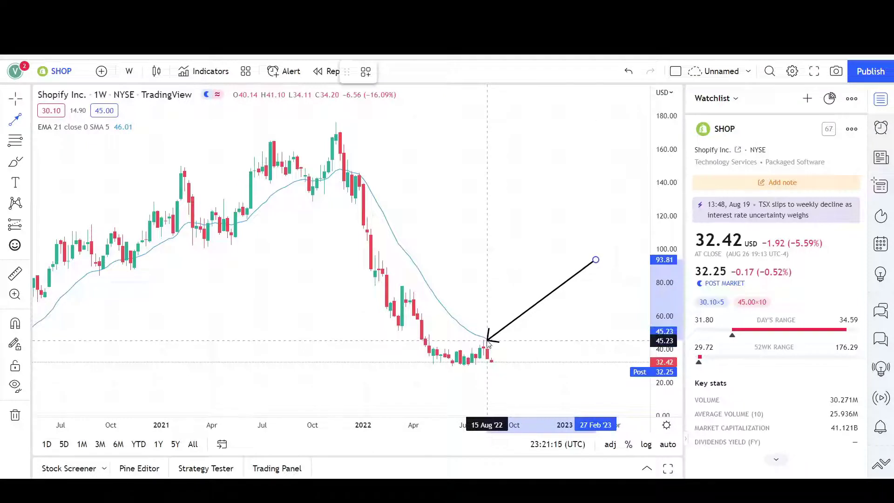
pyautogui.click(487, 341)
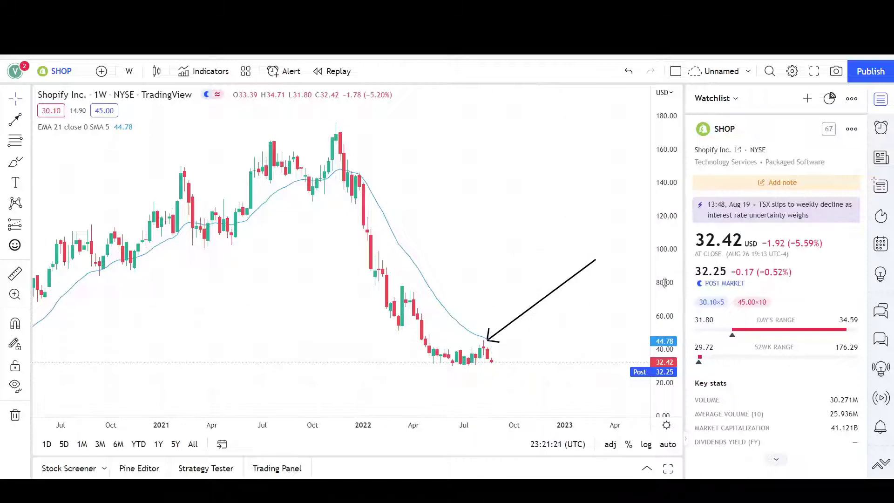
# With the brush, circle the area just below the June–July 2022 lows on the weekly chart.
pyautogui.moveTo(672, 331); pyautogui.dragTo(665, 245)
pyautogui.moveTo(603, 360); pyautogui.dragTo(604, 242)
pyautogui.scroll(4, 484, 285)
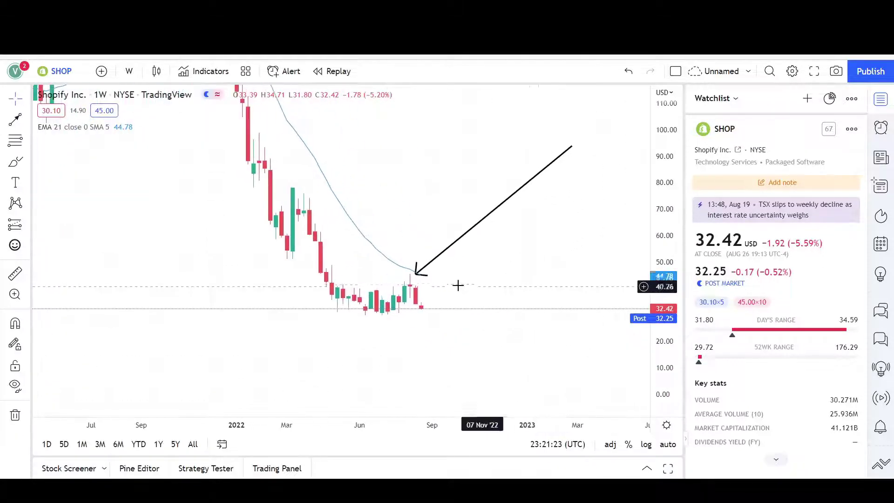
pyautogui.moveTo(458, 285); pyautogui.dragTo(489, 303)
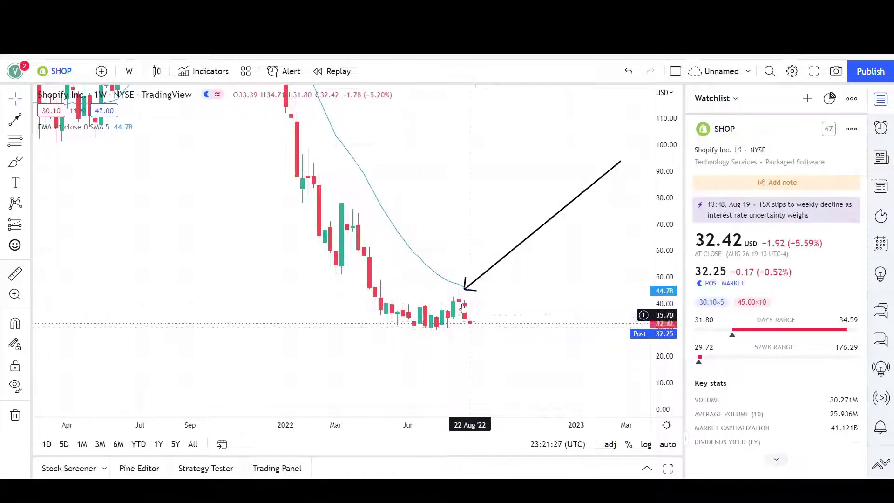
pyautogui.click(16, 164)
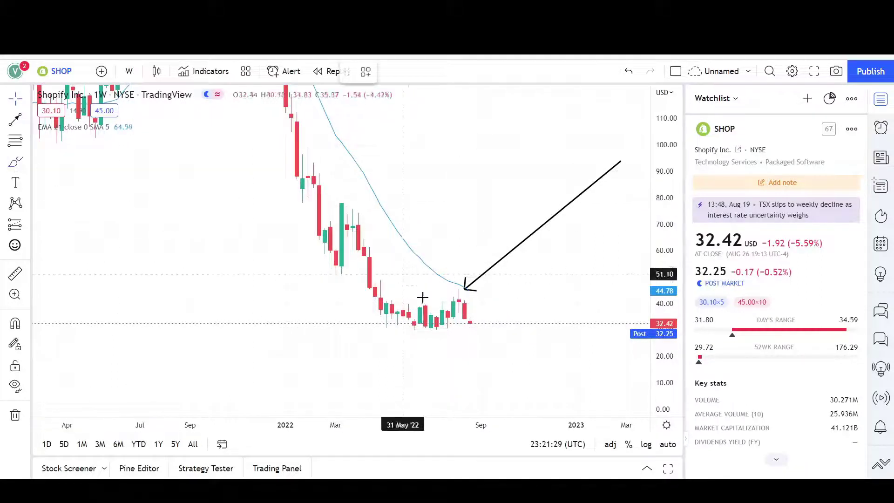
pyautogui.moveTo(414, 328)
pyautogui.mouseDown()
pyautogui.moveTo(463, 333)
pyautogui.moveTo(400, 326)
pyautogui.mouseUp()
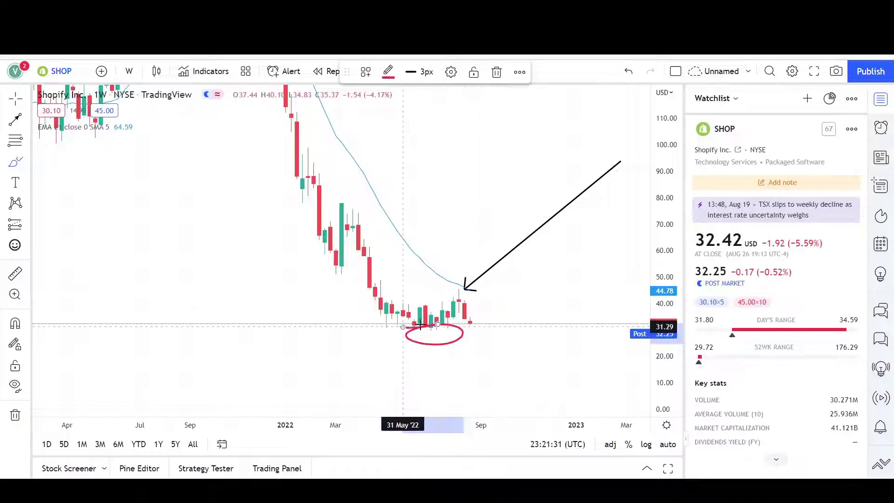
# Draw a horizontal support line at 30.63 through the 2020 and mid-2022 lows.
pyautogui.scroll(-4, 467, 321)
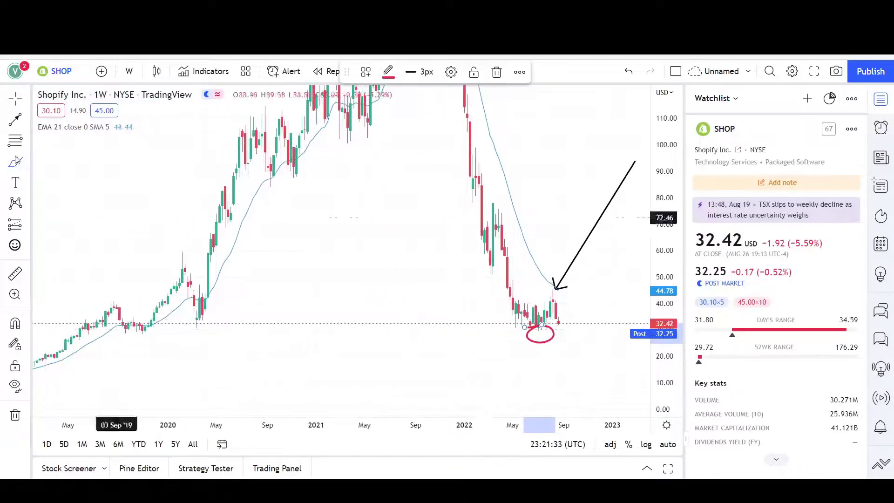
pyautogui.click(20, 118)
pyautogui.click(109, 261)
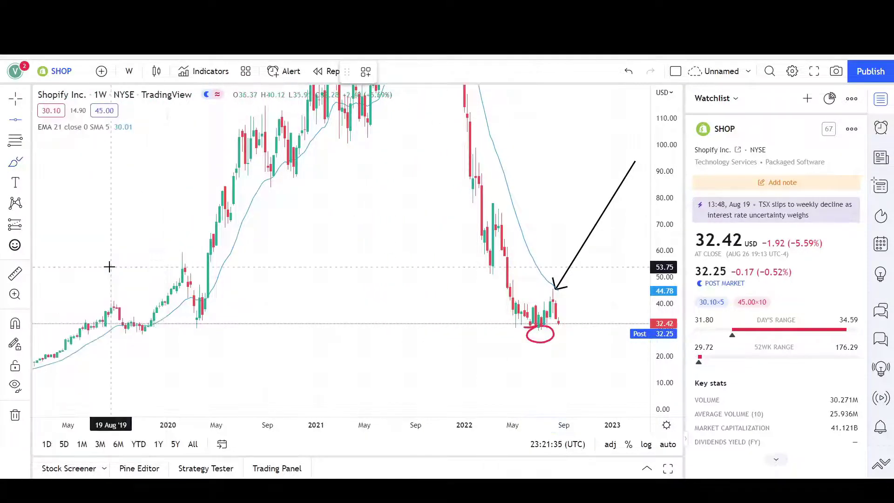
pyautogui.click(200, 328)
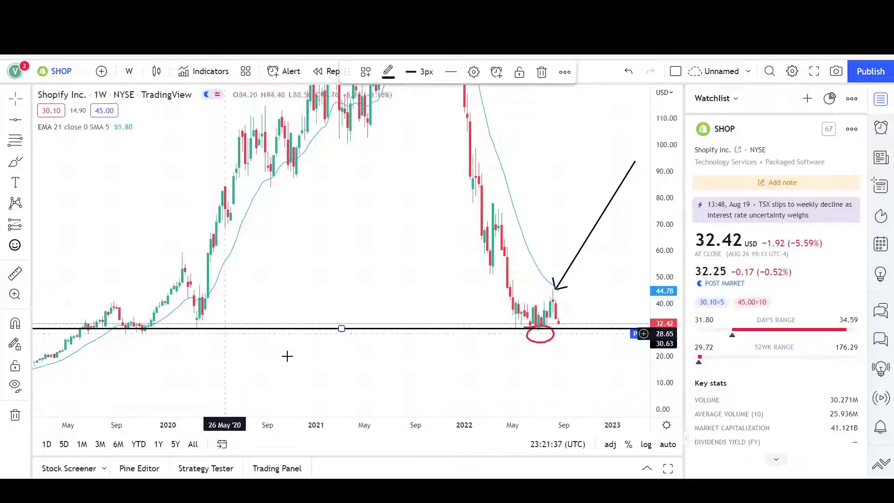
# Draw a second horizontal line at 17.42, along the mid-2018 highs.
pyautogui.scroll(-1, 549, 323)
pyautogui.scroll(-3, 549, 323)
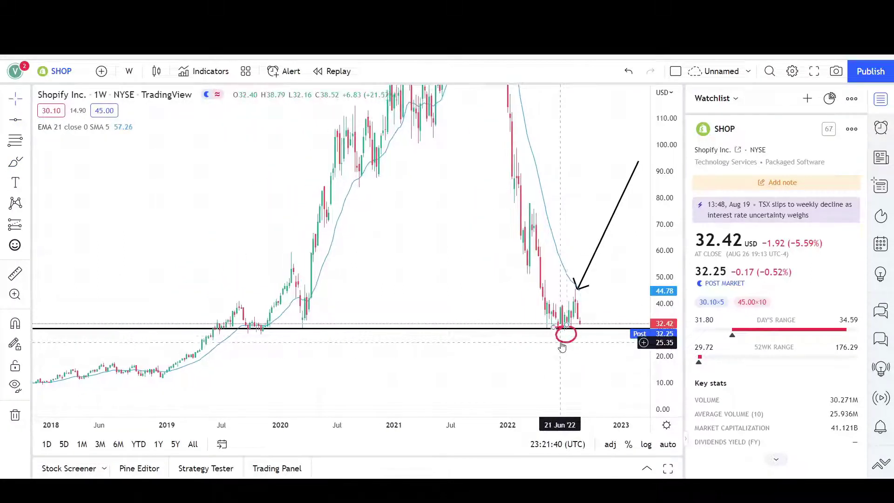
pyautogui.click(582, 329)
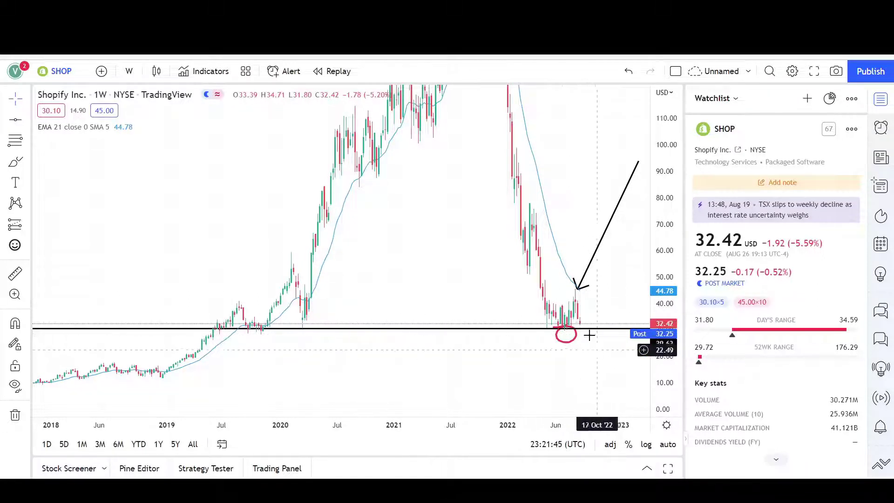
pyautogui.scroll(2, 582, 334)
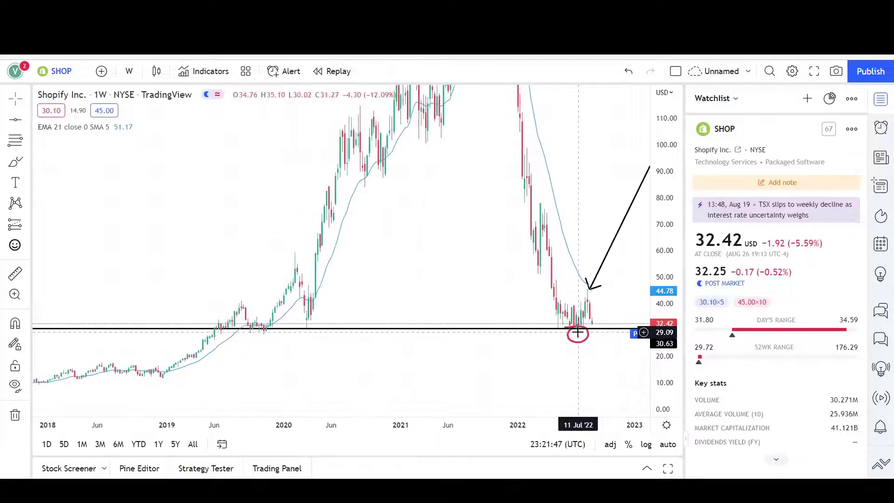
pyautogui.scroll(2, 570, 334)
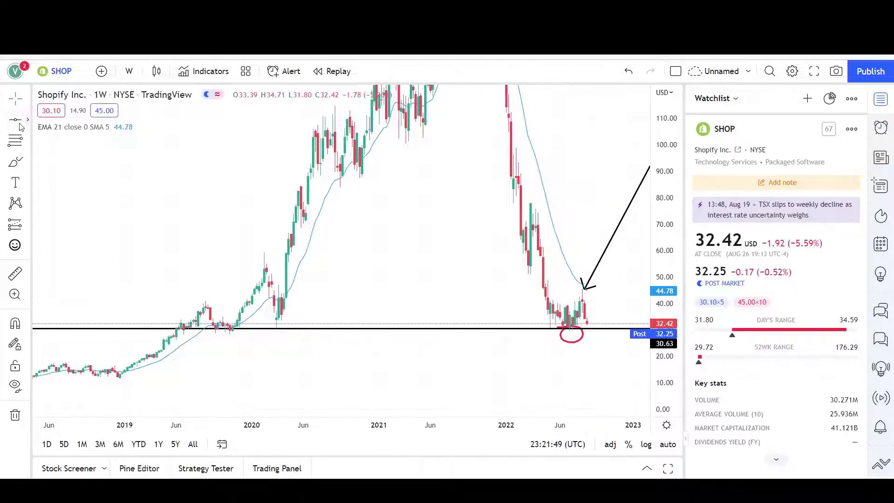
pyautogui.click(179, 363)
pyautogui.scroll(-3, 414, 276)
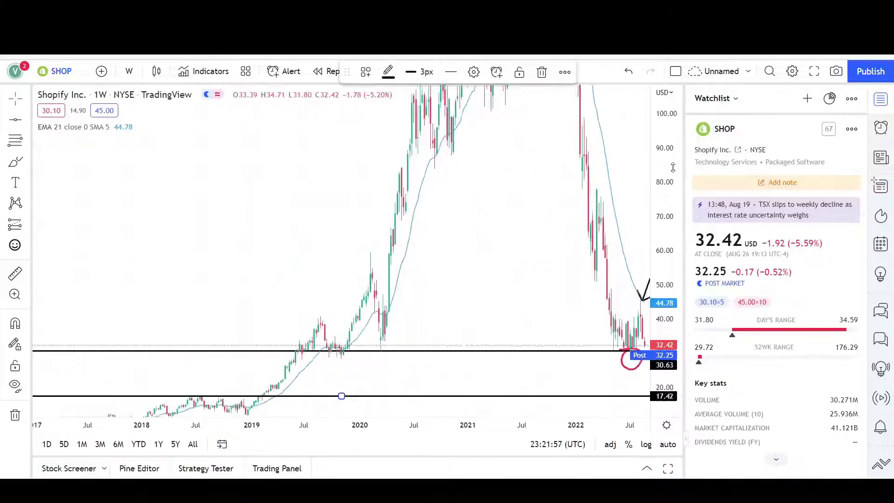
# With the brush, circle the 2019 rally between the two horizontal lines.
pyautogui.moveTo(673, 167); pyautogui.dragTo(672, 98)
pyautogui.moveTo(516, 292); pyautogui.dragTo(590, 191)
pyautogui.scroll(4, 447, 282)
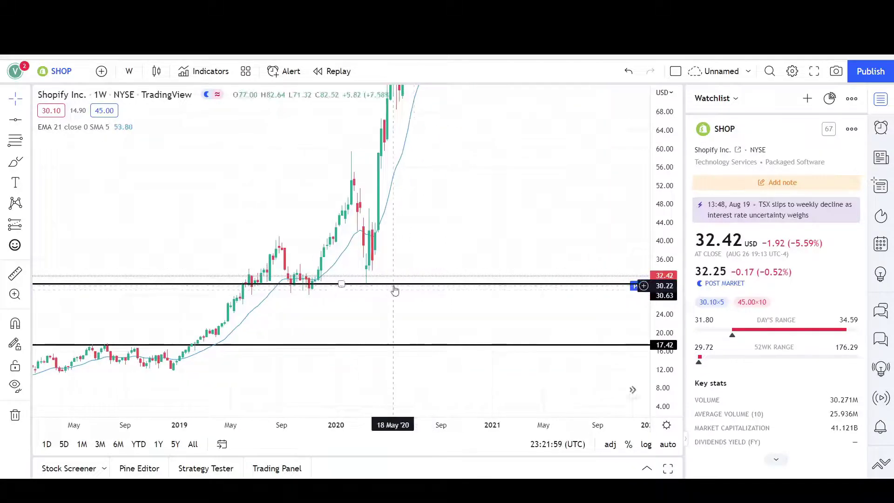
pyautogui.click(15, 162)
pyautogui.moveTo(253, 279)
pyautogui.mouseDown()
pyautogui.moveTo(218, 294)
pyautogui.moveTo(209, 349)
pyautogui.moveTo(251, 280)
pyautogui.mouseUp()
# With the brush, draw four short horizontal strokes above the circled 2019 rally, at about 44, 52, 55.5 and 61.6.
pyautogui.moveTo(185, 222); pyautogui.dragTo(276, 222)
pyautogui.moveTo(181, 182); pyautogui.dragTo(292, 184)
pyautogui.moveTo(200, 170); pyautogui.dragTo(264, 170)
pyautogui.moveTo(200, 141); pyautogui.dragTo(267, 141)
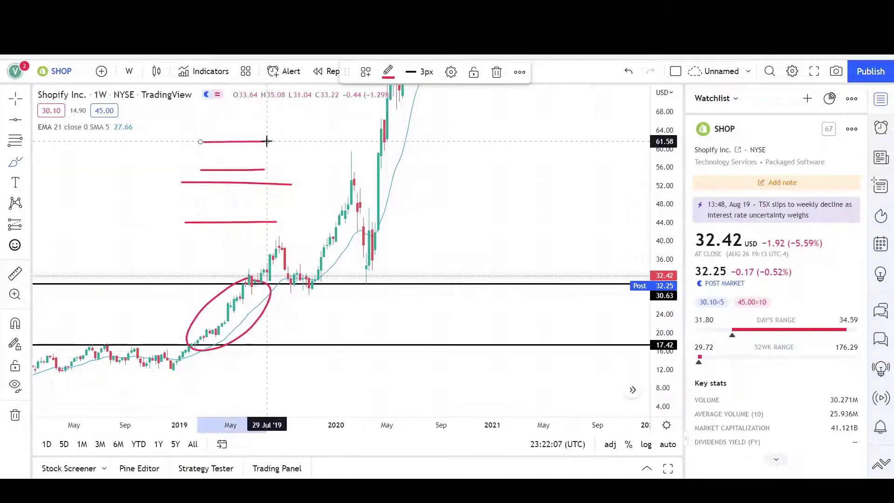
# With the brush, draw a wavy rising stroke beneath the 2020–2021 rally, from about 38 in mid-2020 to about 70 in mid-2021.
pyautogui.moveTo(415, 247)
pyautogui.mouseDown()
pyautogui.moveTo(461, 165)
pyautogui.moveTo(570, 102)
pyautogui.mouseUp()
pyautogui.click(17, 99)
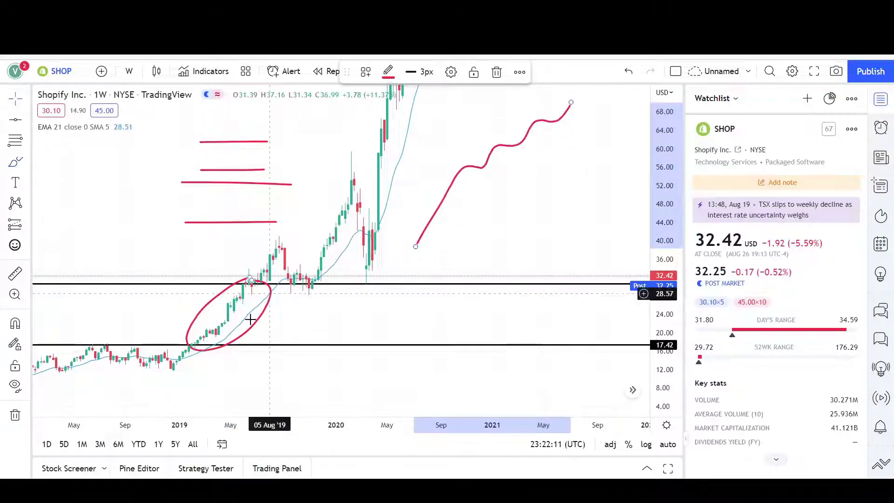
# Examine the 2022 lows against the 30.63 and 17.42 lines, in the context of the full weekly rise and decline since 2019.
pyautogui.click(508, 325)
pyautogui.moveTo(508, 324); pyautogui.dragTo(302, 307)
pyautogui.moveTo(413, 310); pyautogui.dragTo(351, 315)
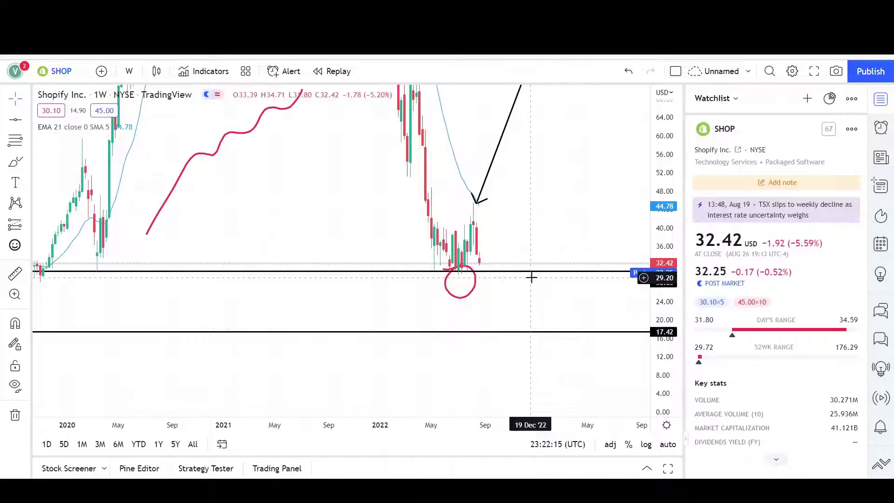
pyautogui.scroll(-3, 529, 275)
pyautogui.moveTo(654, 185); pyautogui.dragTo(579, 295)
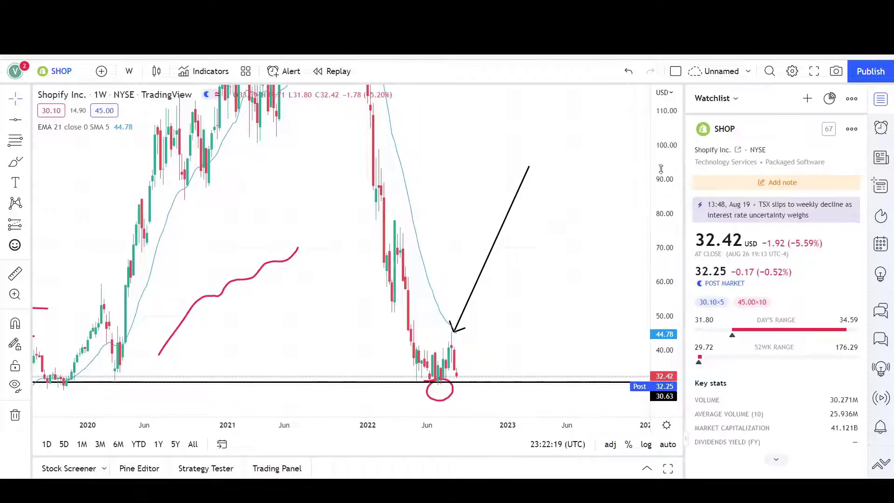
pyautogui.moveTo(660, 169); pyautogui.dragTo(658, 261)
pyautogui.scroll(-2, 592, 267)
pyautogui.moveTo(661, 193); pyautogui.dragTo(657, 275)
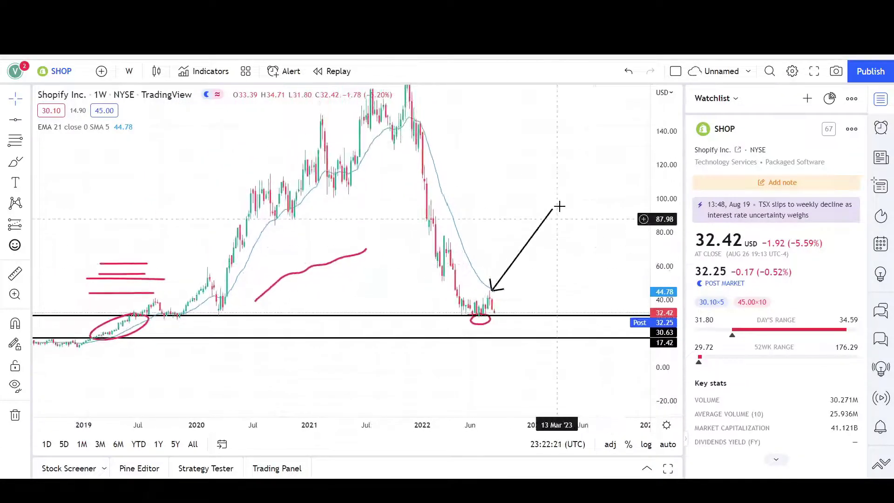
pyautogui.scroll(1, 560, 206)
pyautogui.moveTo(539, 292); pyautogui.dragTo(546, 293)
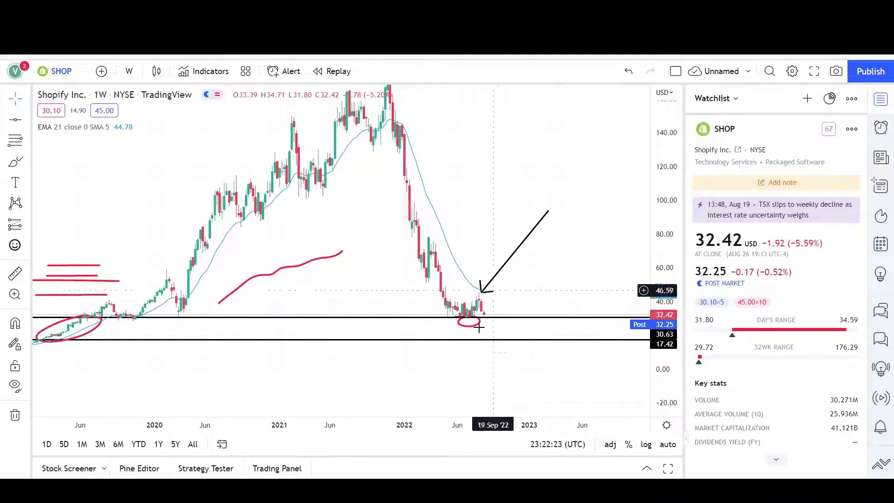
pyautogui.scroll(-1, 527, 286)
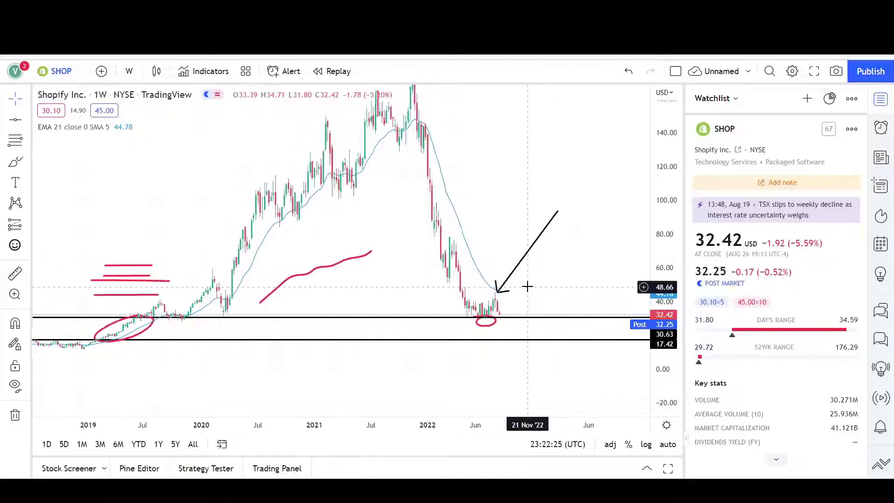
pyautogui.moveTo(666, 209); pyautogui.dragTo(665, 256)
pyautogui.moveTo(438, 214); pyautogui.dragTo(466, 224)
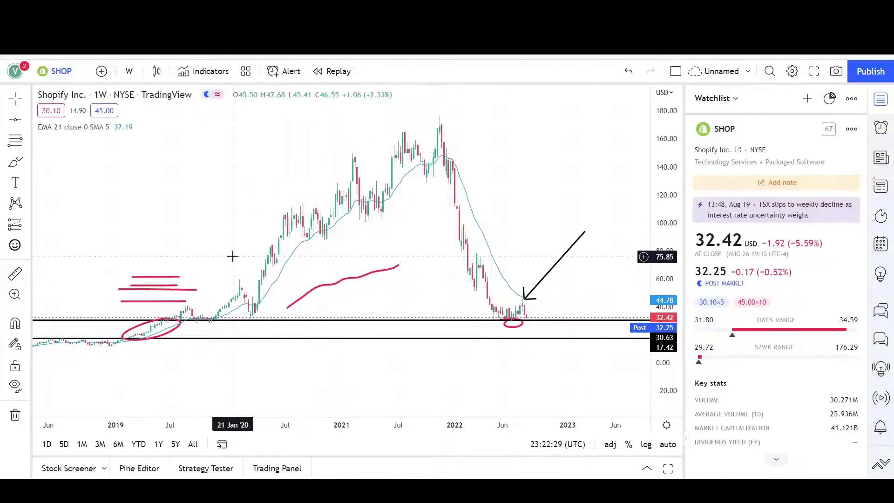
# Examine the 2022 decline more closely, comparing the latest weekly candles with the 21 EMA, the circled low and the two support lines.
pyautogui.moveTo(283, 266); pyautogui.dragTo(334, 270)
pyautogui.moveTo(666, 296); pyautogui.dragTo(668, 216)
pyautogui.moveTo(554, 256); pyautogui.dragTo(467, 261)
pyautogui.scroll(4, 518, 270)
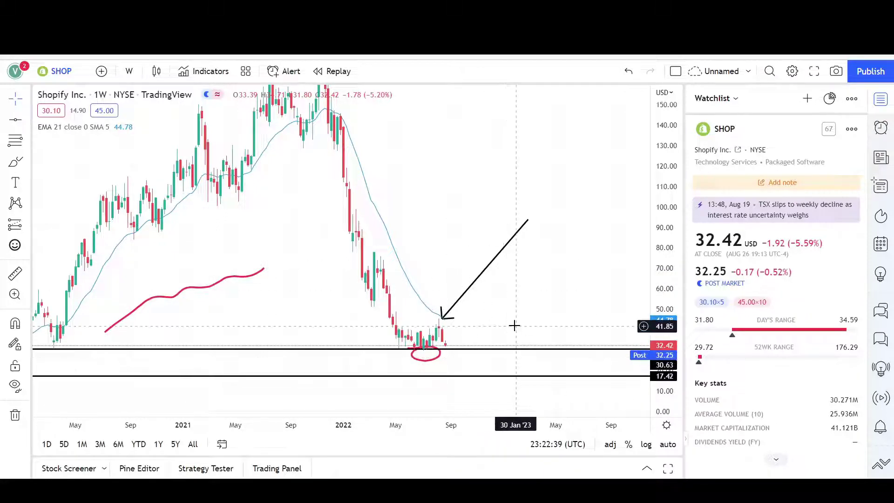
pyautogui.scroll(-1, 514, 324)
pyautogui.scroll(1, 455, 226)
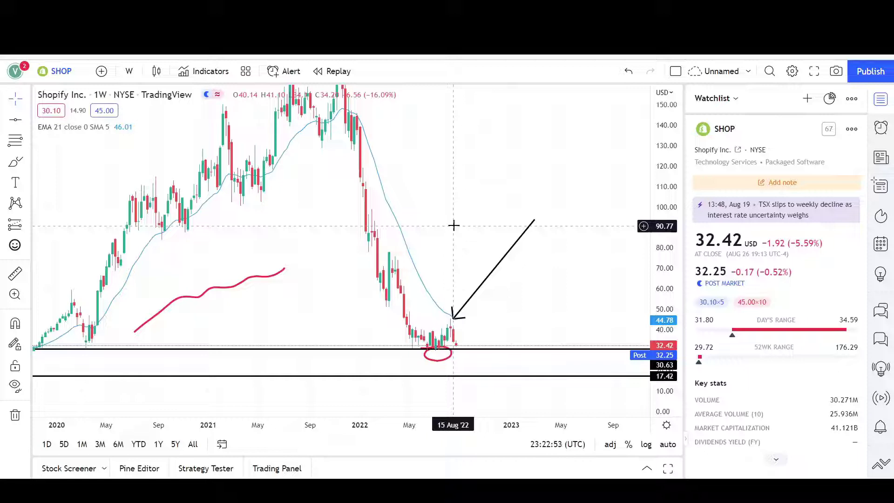
pyautogui.scroll(-1, 457, 263)
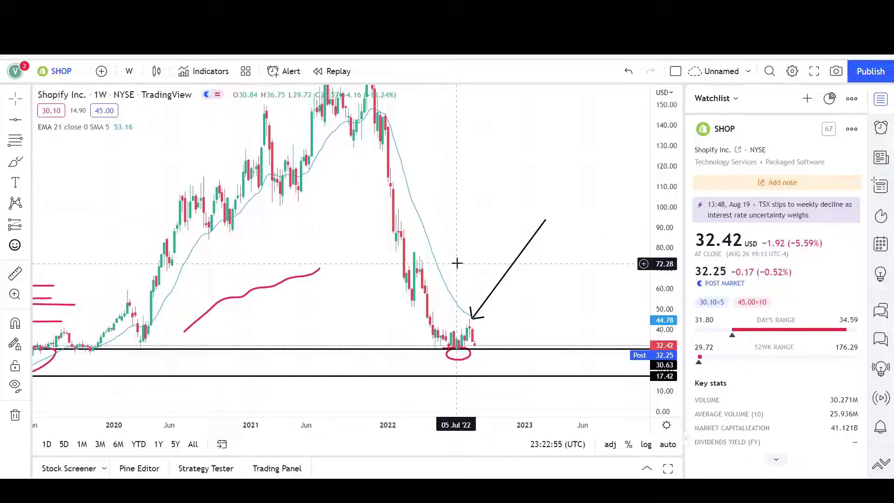